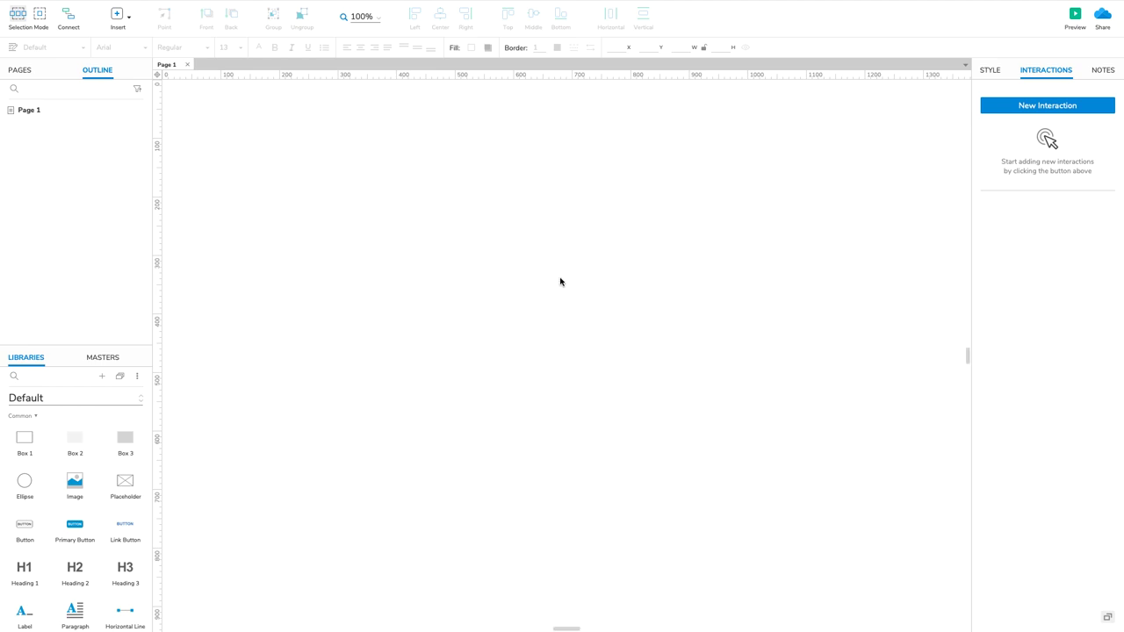
# Place a rectangle on Page 1 and give it a solid blue #02A7F0 fill
pyautogui.moveTo(78, 444); pyautogui.dragTo(274, 151)
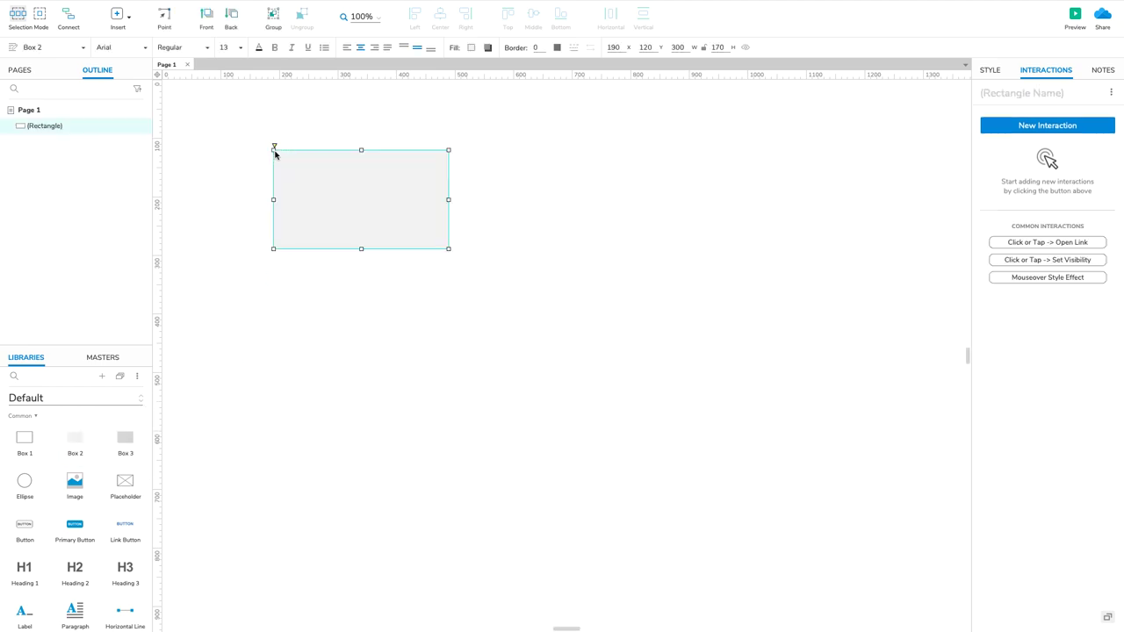
pyautogui.click(472, 49)
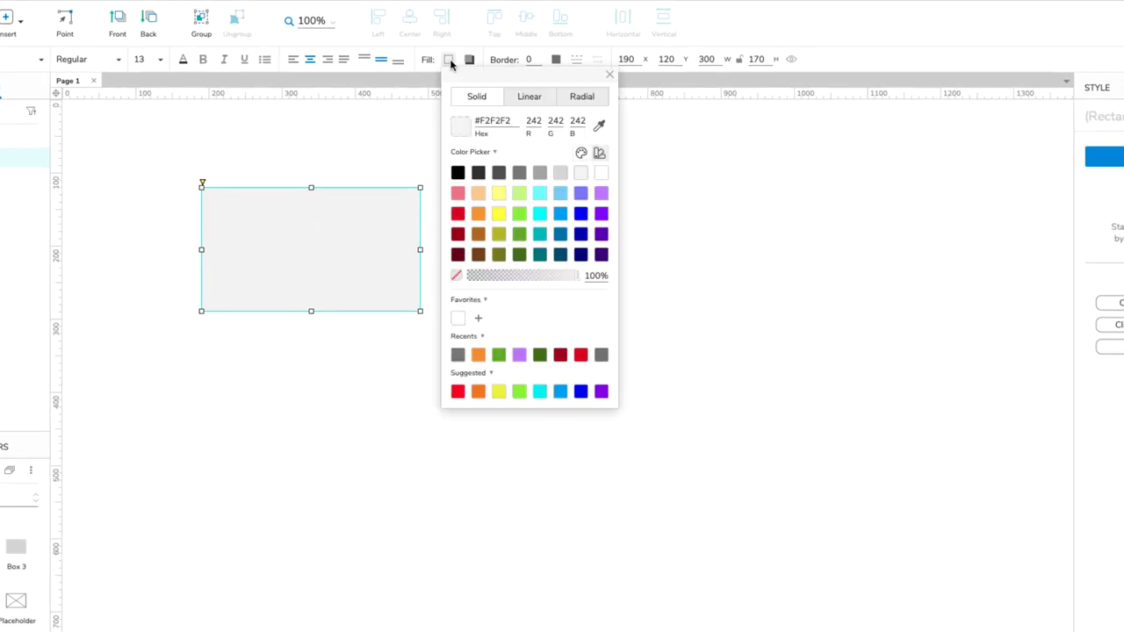
pyautogui.click(560, 214)
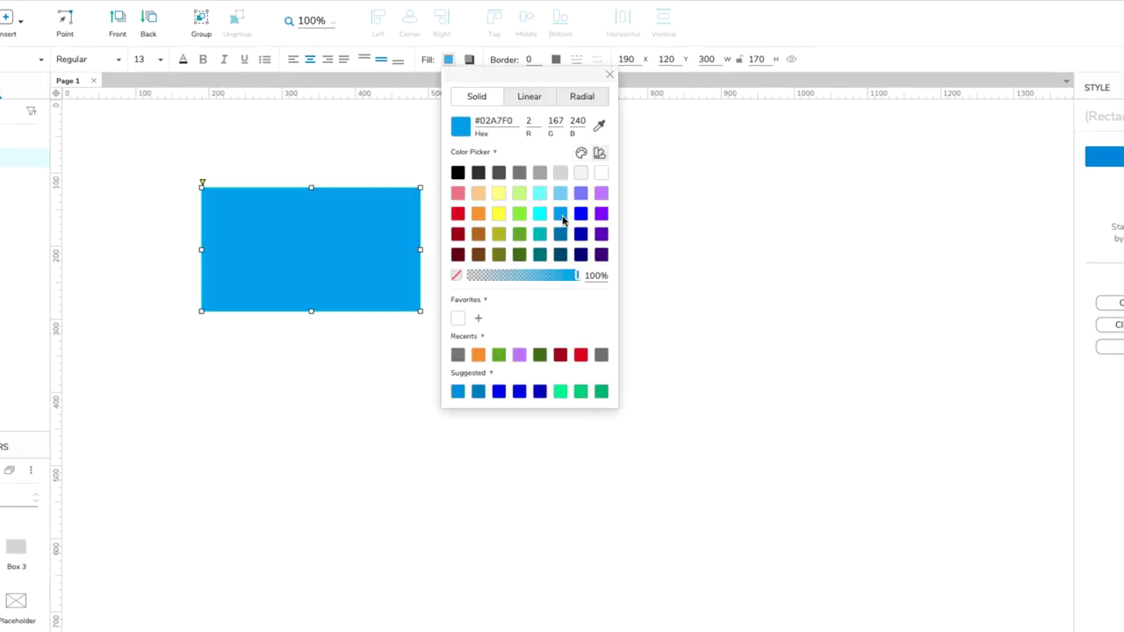
pyautogui.click(629, 236)
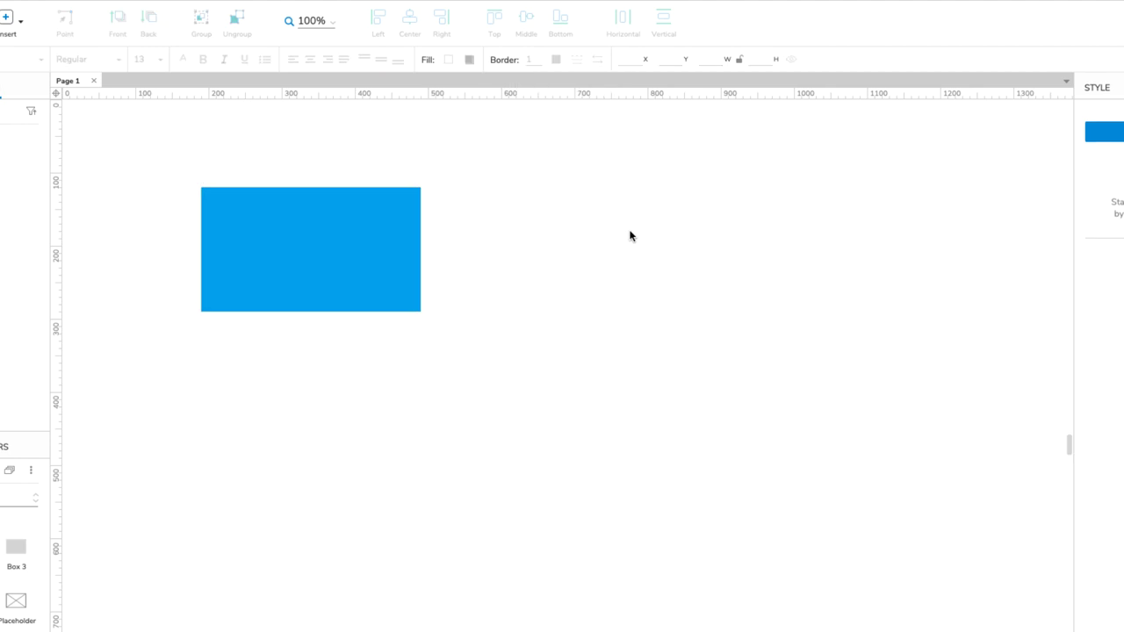
# Wrap the blue rectangle in a Dynamic Panel so it sits in State1
pyautogui.rightClick(402, 254)
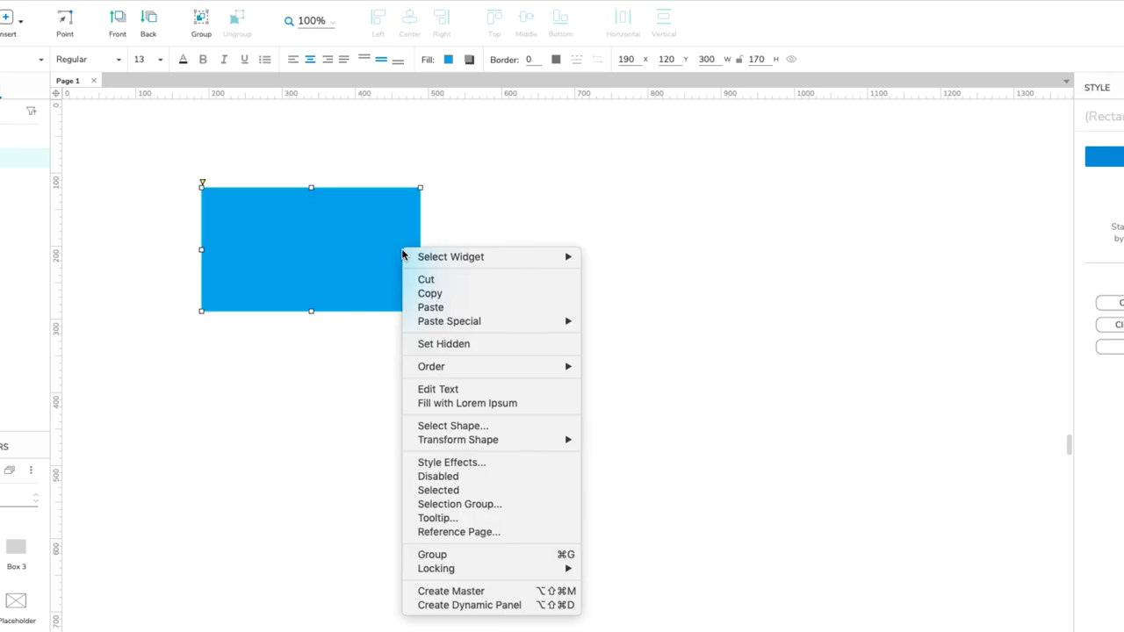
pyautogui.click(520, 604)
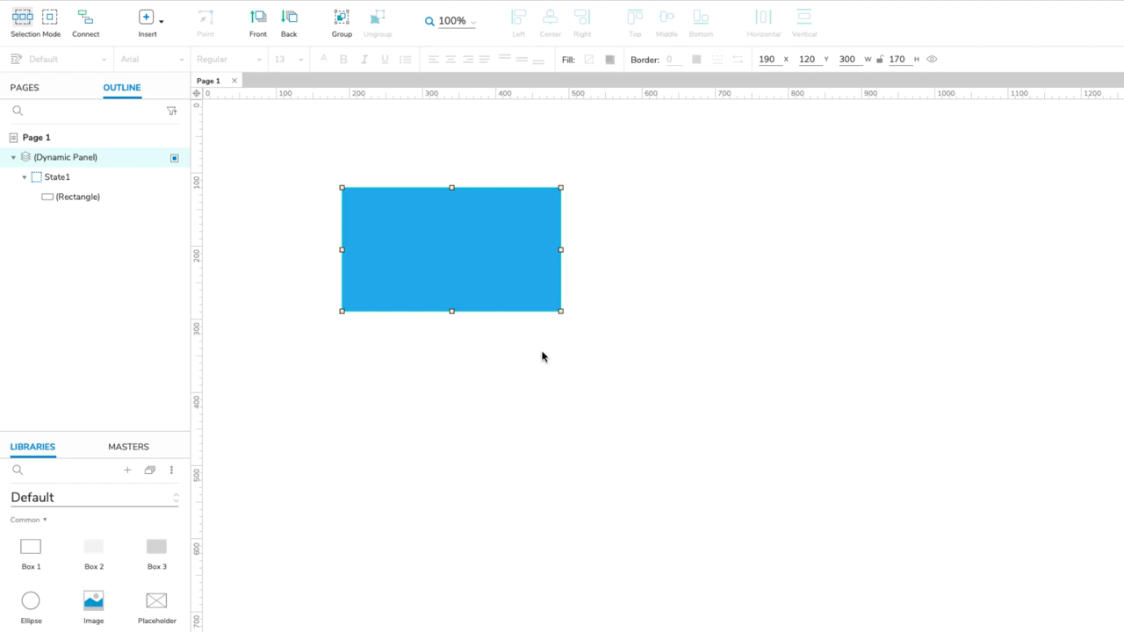
# Add State2 to the dynamic panel and fill a new rectangle in it with red
pyautogui.doubleClick(524, 279)
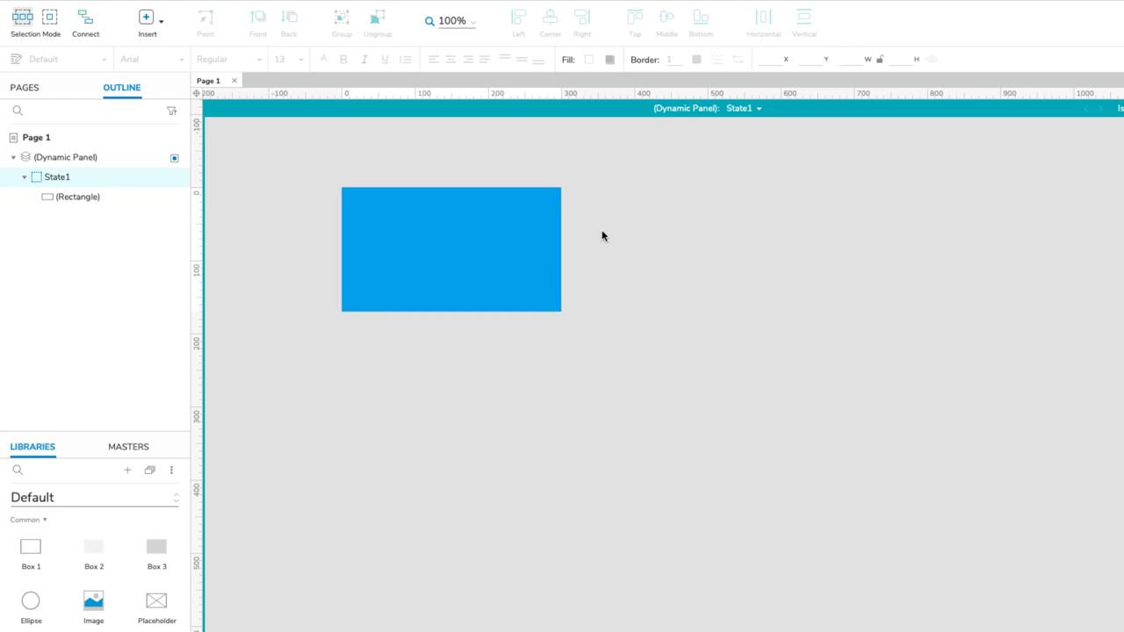
pyautogui.click(742, 109)
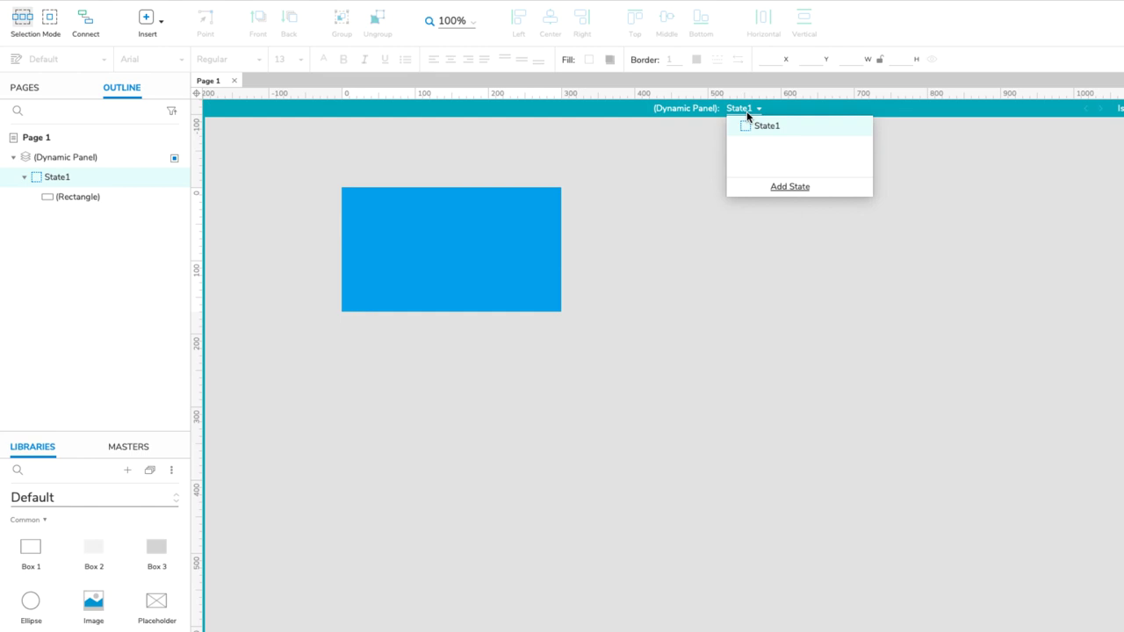
pyautogui.click(778, 187)
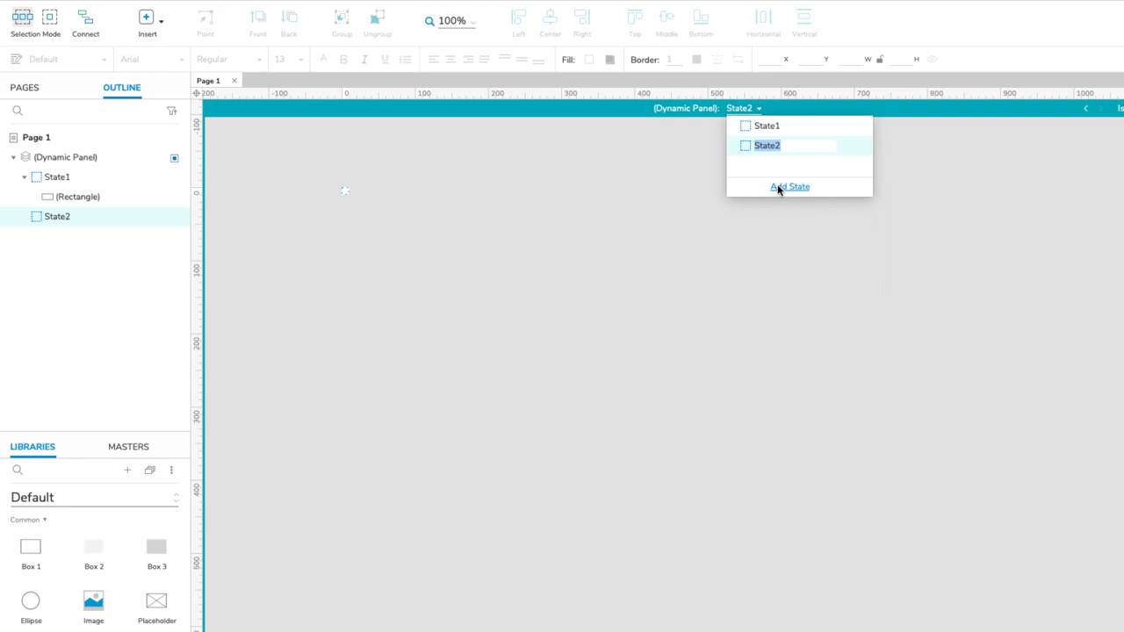
pyautogui.moveTo(96, 558); pyautogui.dragTo(341, 189)
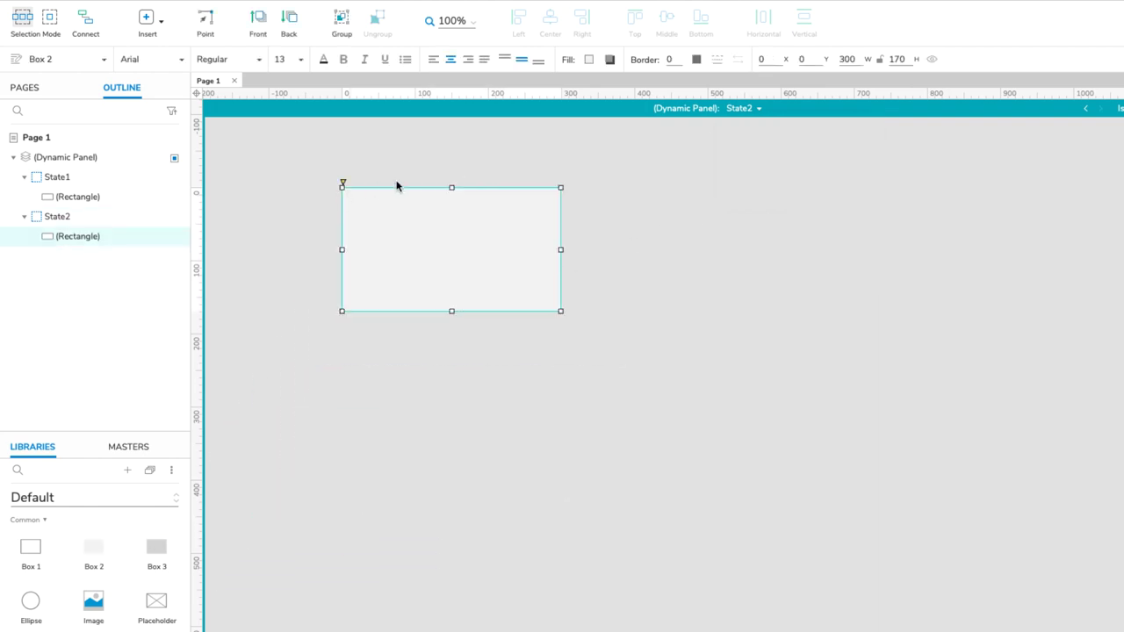
pyautogui.click(589, 59)
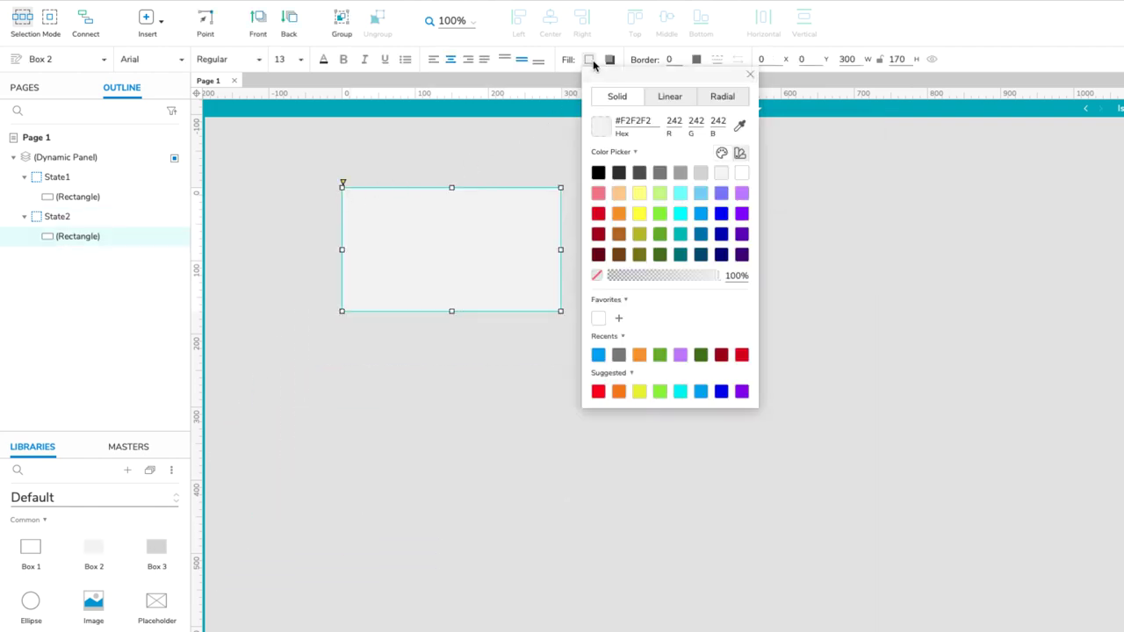
pyautogui.click(598, 213)
pyautogui.click(773, 231)
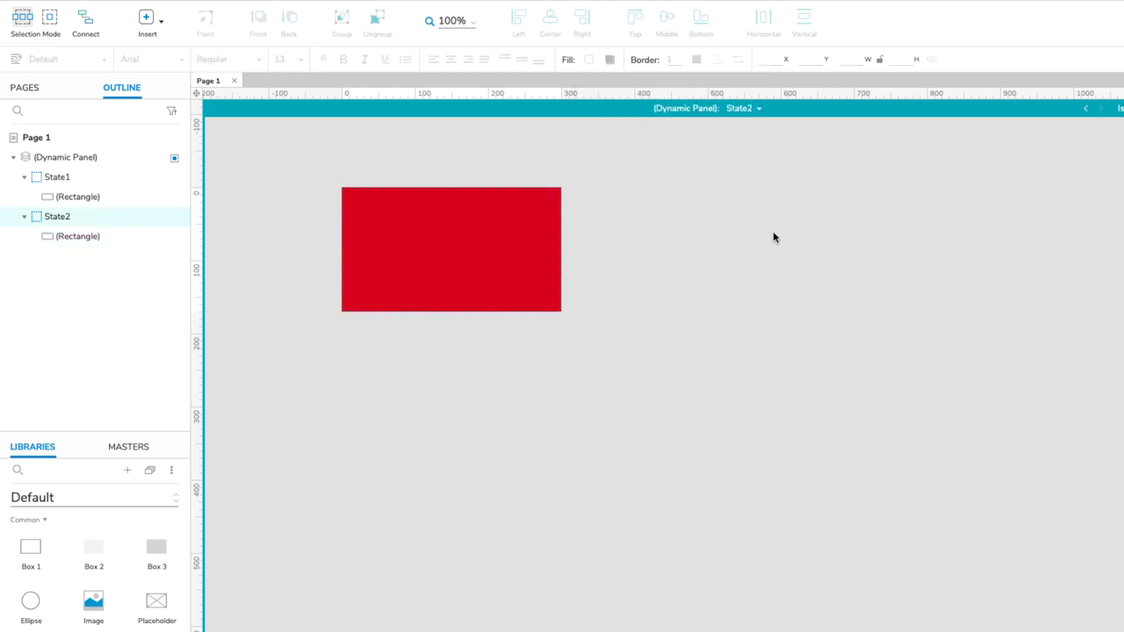
# Add State3 holding a dark green 300 by 170 rectangle at x 0, y 0
pyautogui.click(743, 109)
pyautogui.click(787, 208)
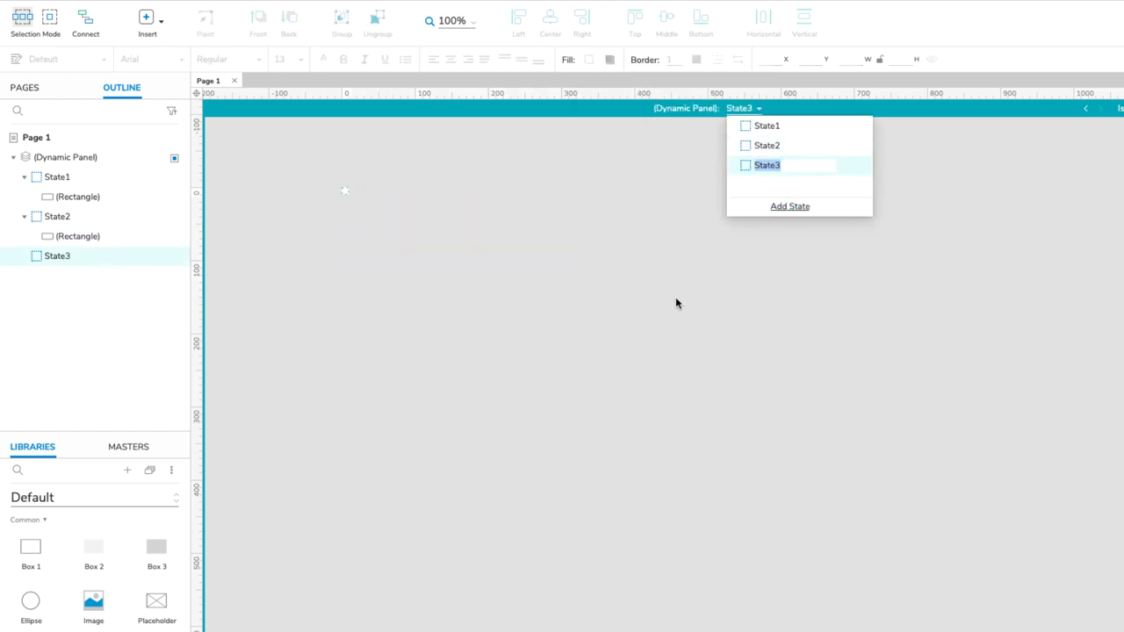
pyautogui.moveTo(96, 562); pyautogui.dragTo(343, 187)
pyautogui.click(588, 58)
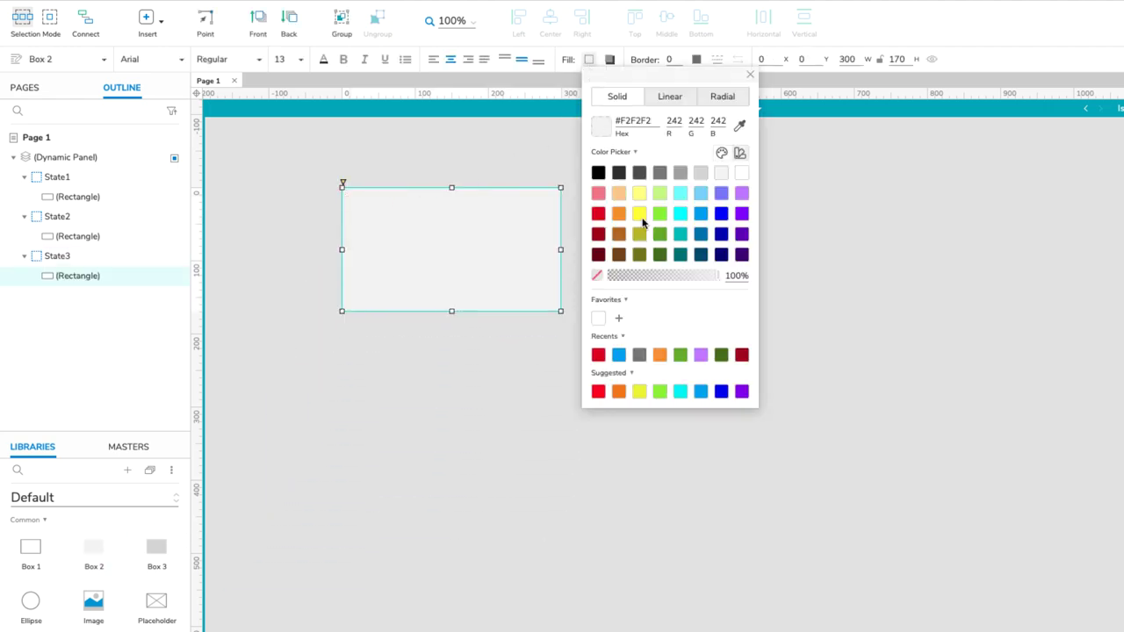
pyautogui.click(661, 256)
pyautogui.click(796, 259)
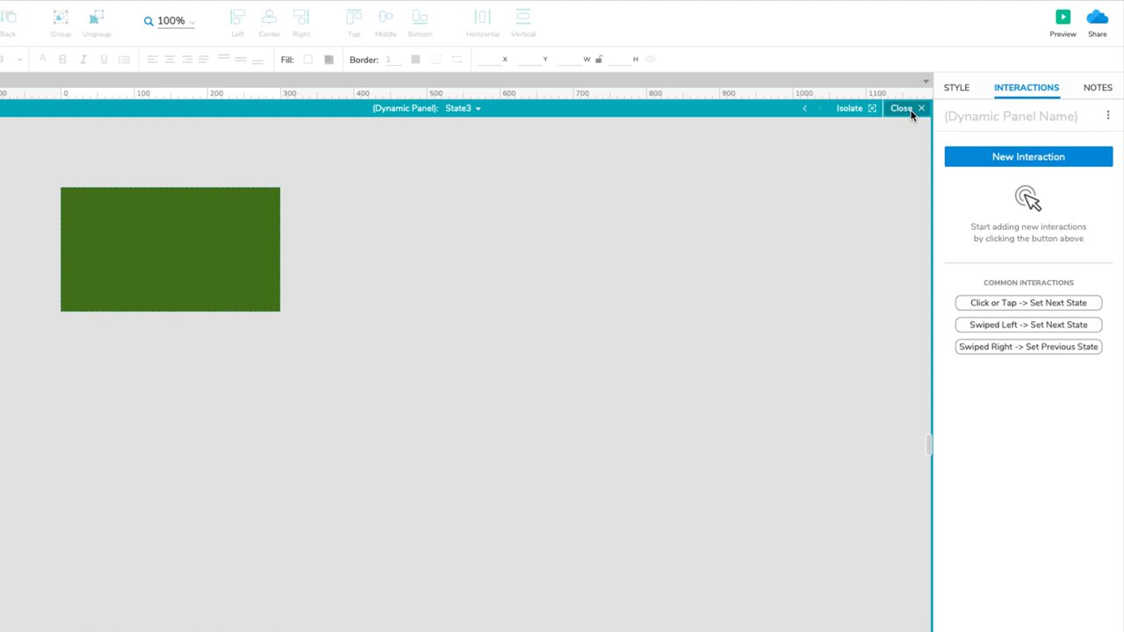
# Return to the page and add a Page Loaded interaction with a Set Panel State action
pyautogui.click(902, 108)
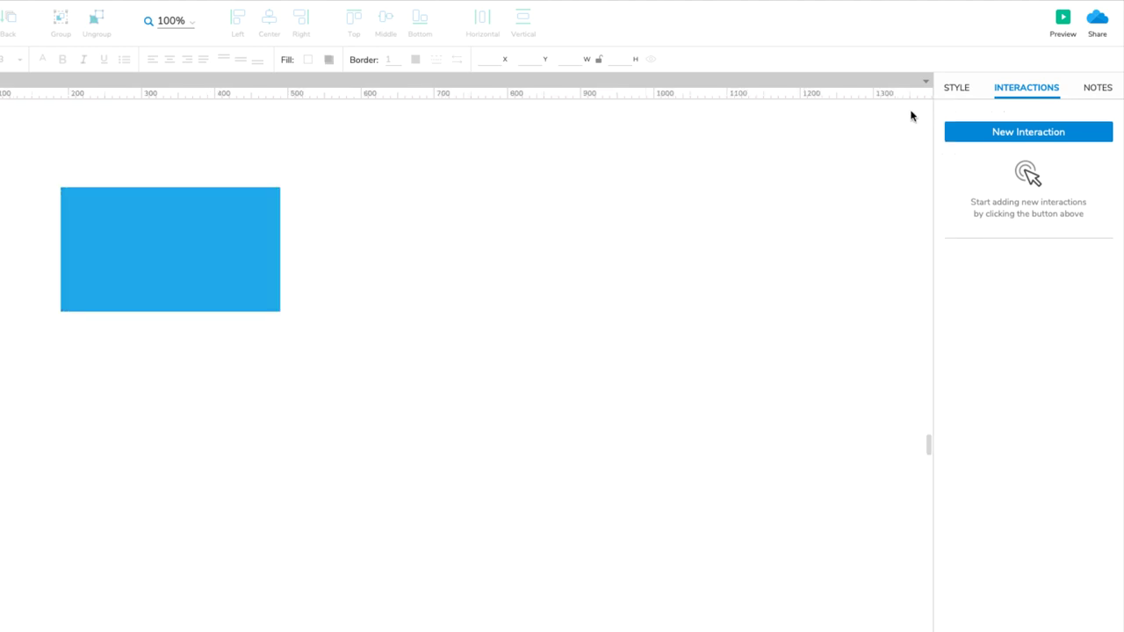
pyautogui.click(961, 134)
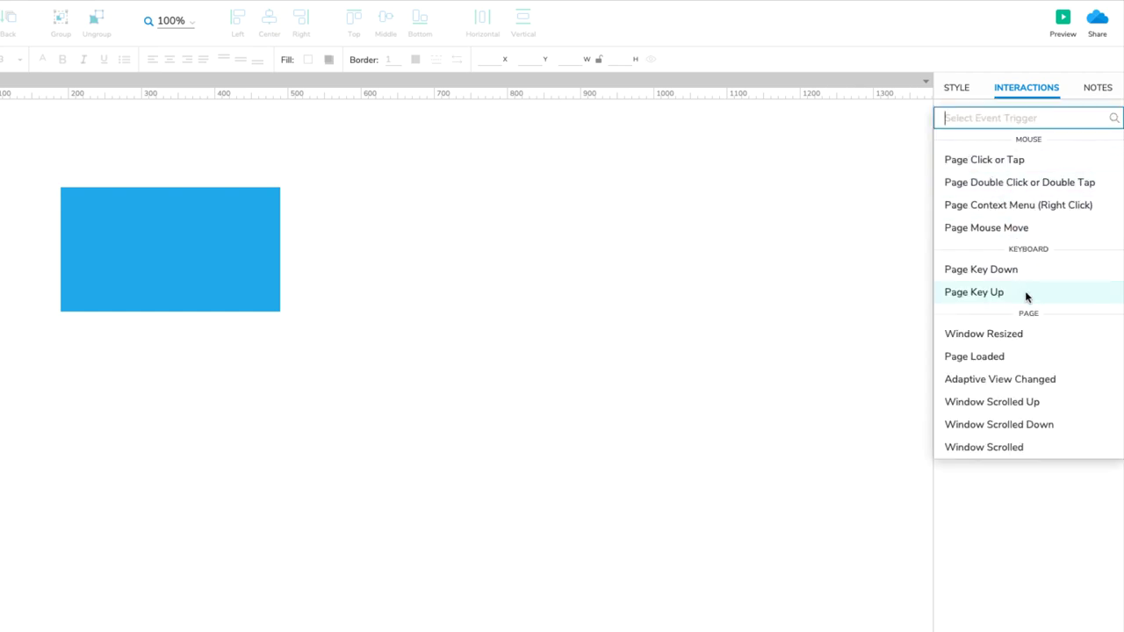
pyautogui.click(1030, 359)
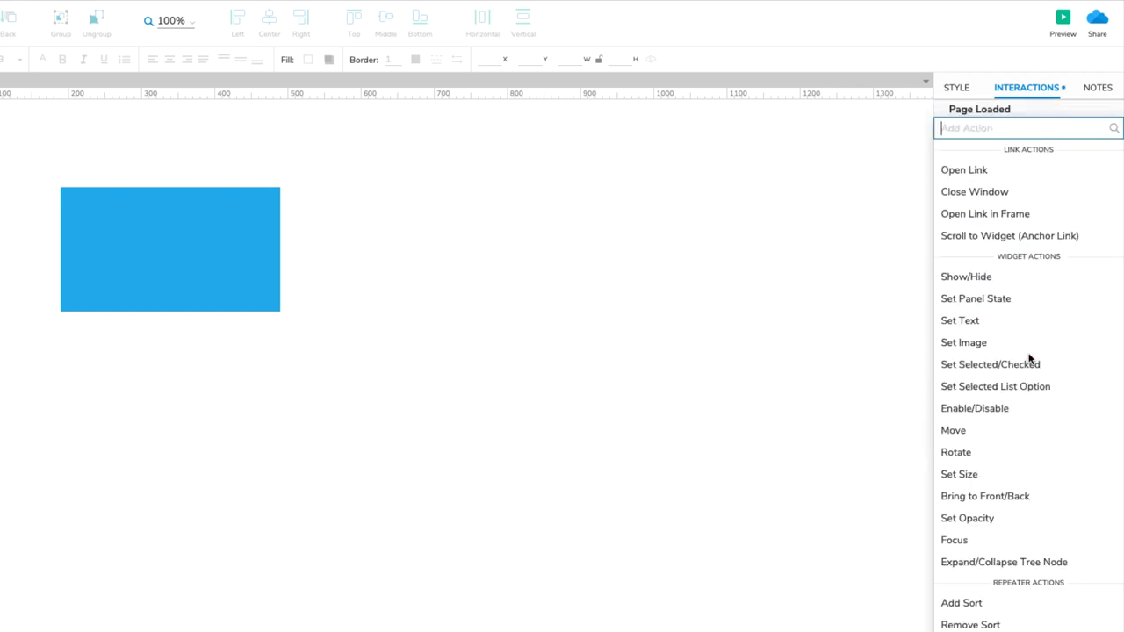
pyautogui.click(1038, 305)
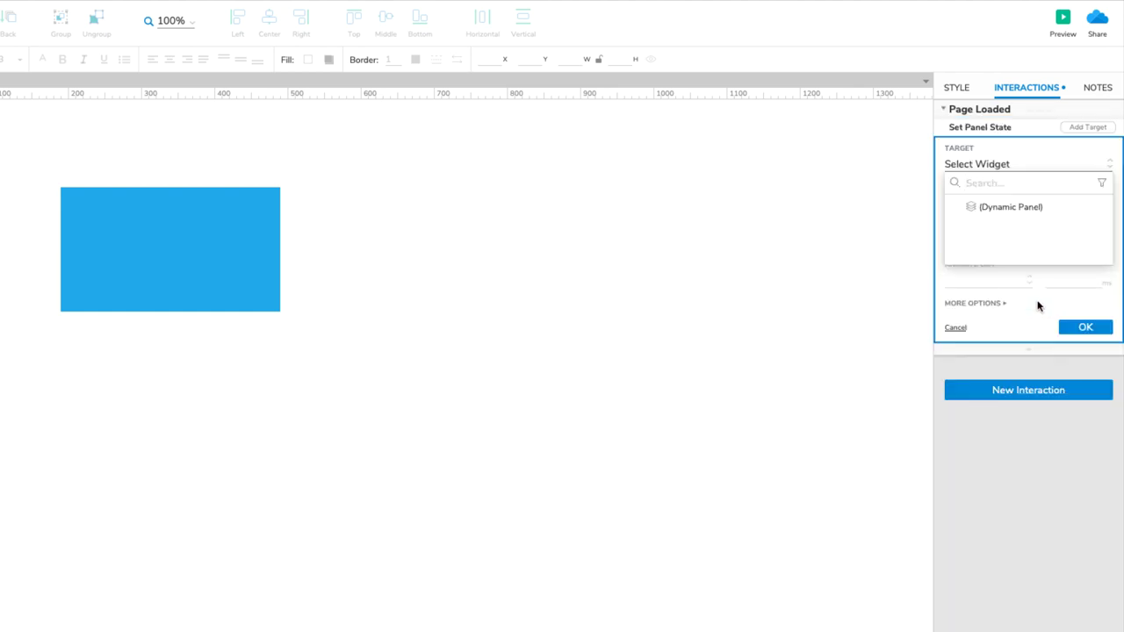
# Target the Dynamic Panel: Next state, wrap enabled, Slide Left 500 ms, More Options expanded
pyautogui.click(1037, 209)
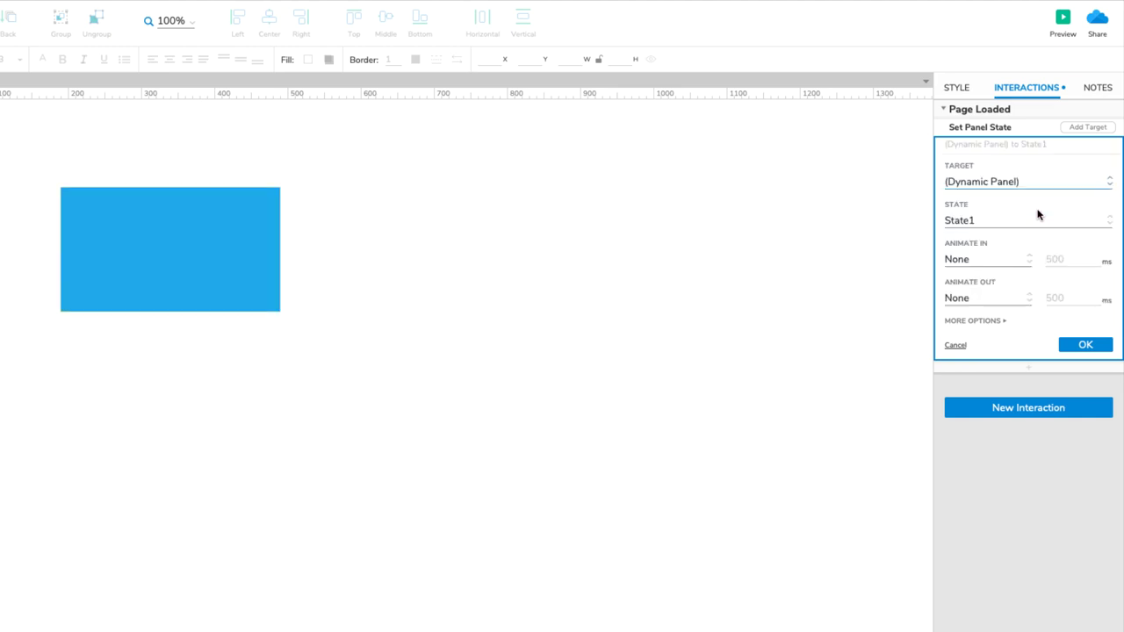
pyautogui.click(1038, 220)
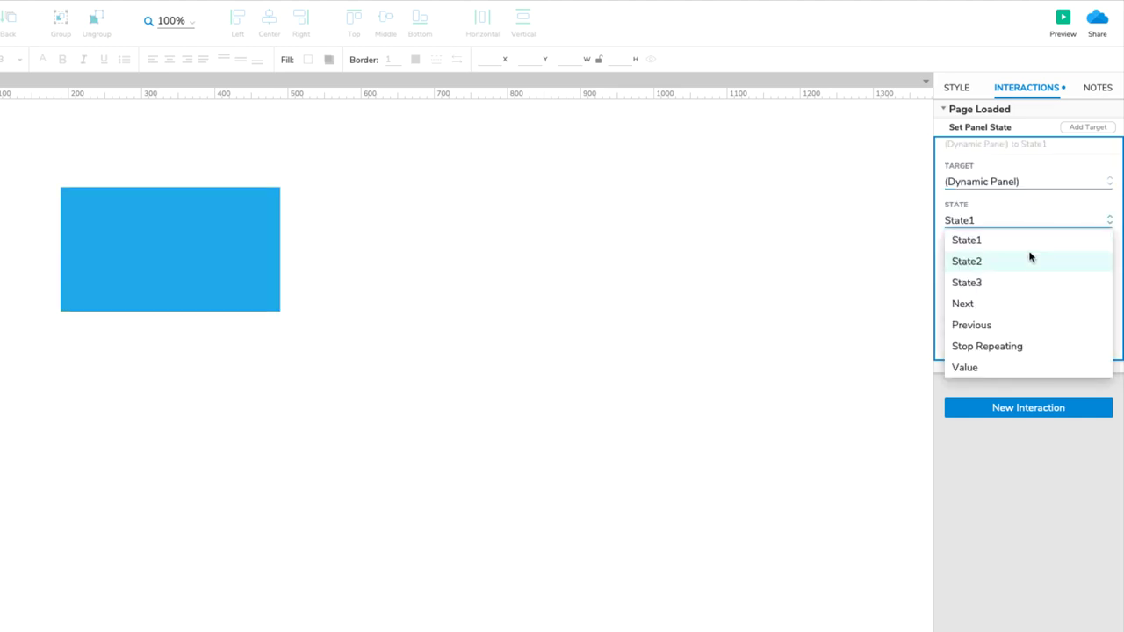
pyautogui.click(1024, 304)
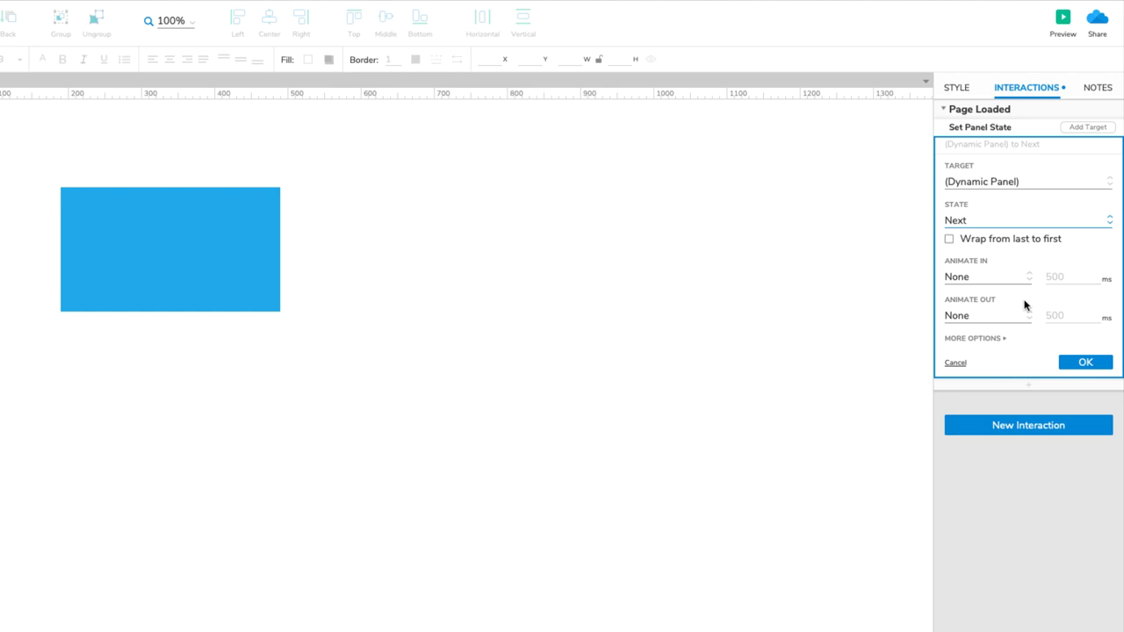
pyautogui.click(949, 240)
pyautogui.click(973, 277)
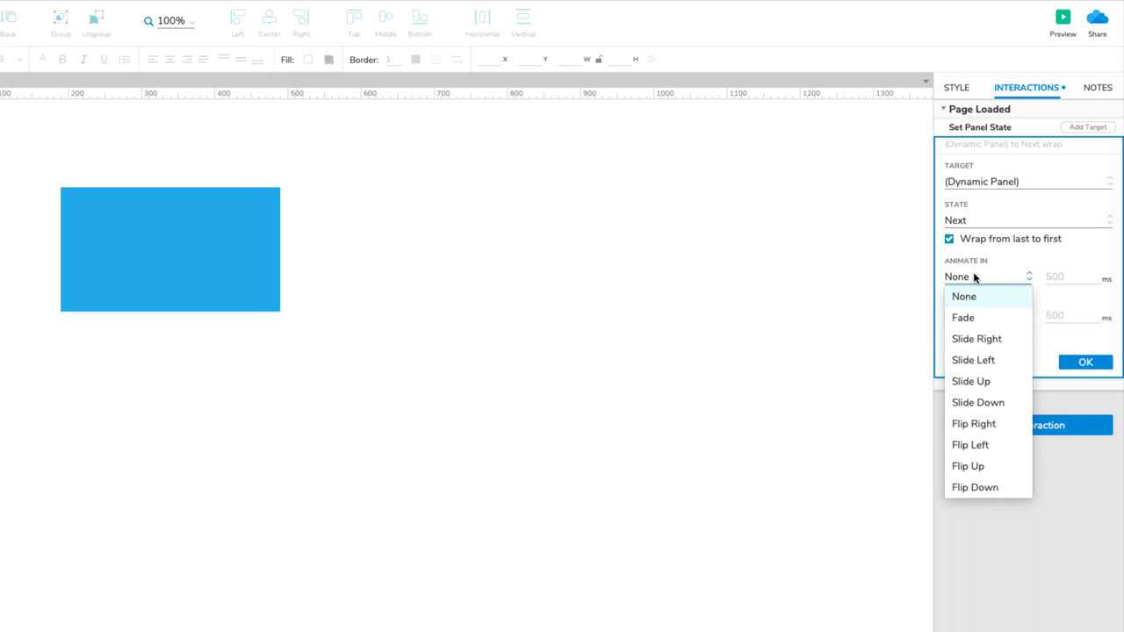
pyautogui.click(1003, 359)
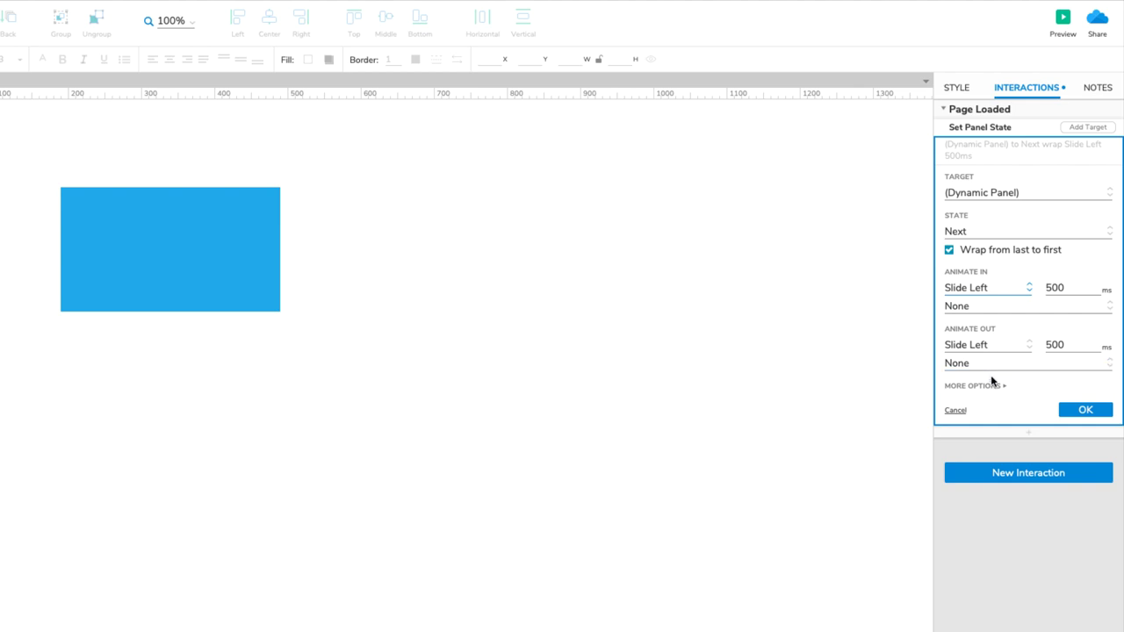
pyautogui.click(993, 387)
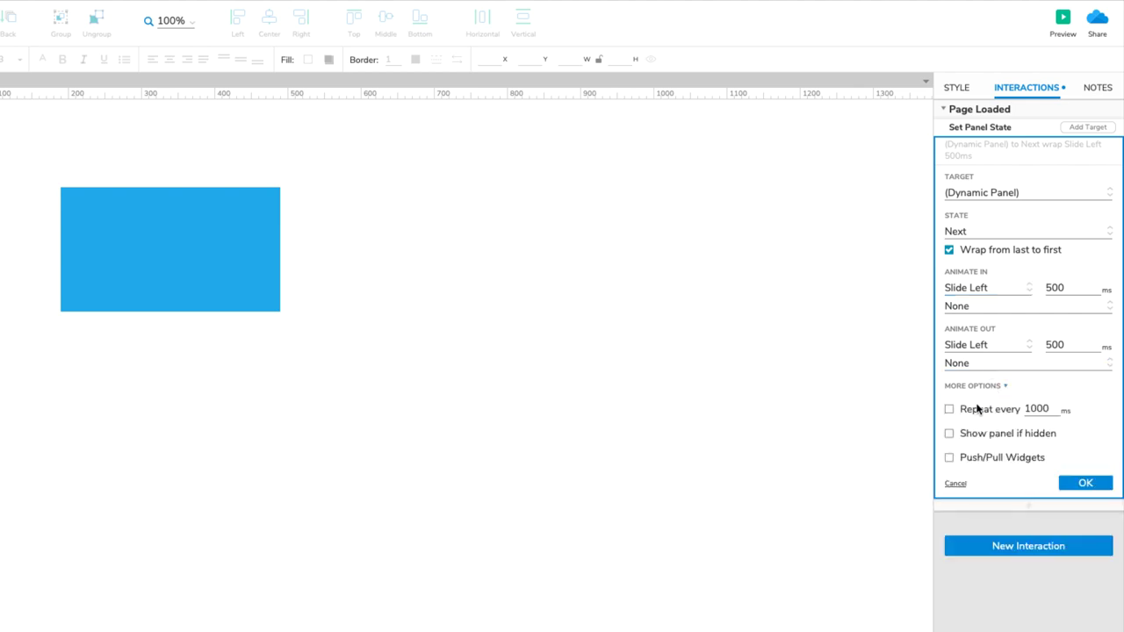
# Repeat the state change every 1000 ms with a delayed first change, and confirm the action
pyautogui.click(950, 410)
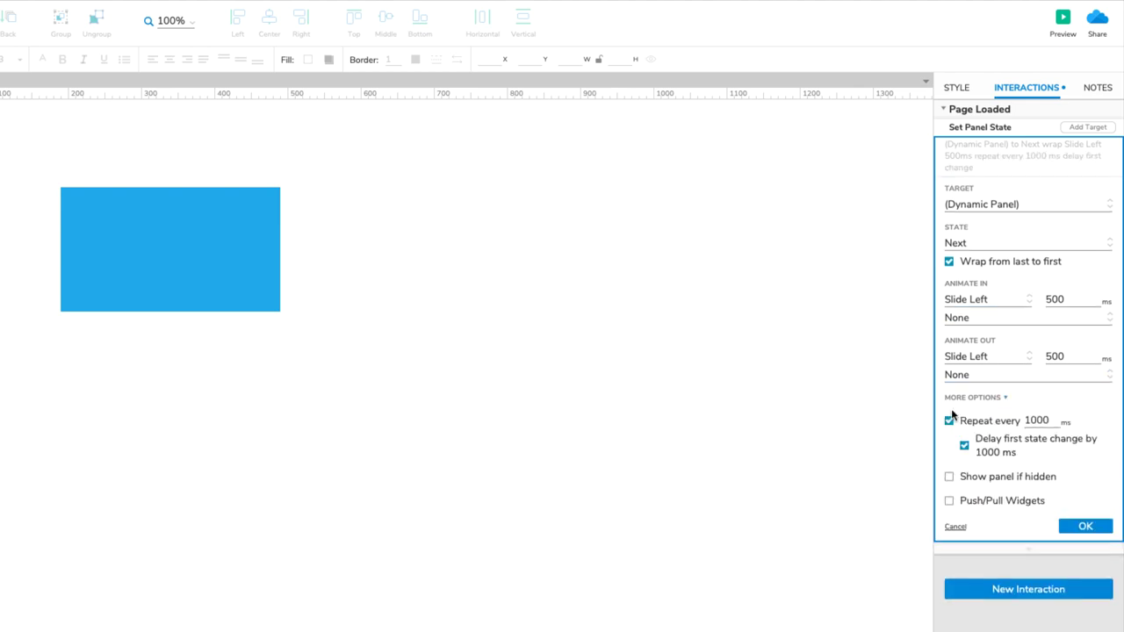
pyautogui.click(1065, 526)
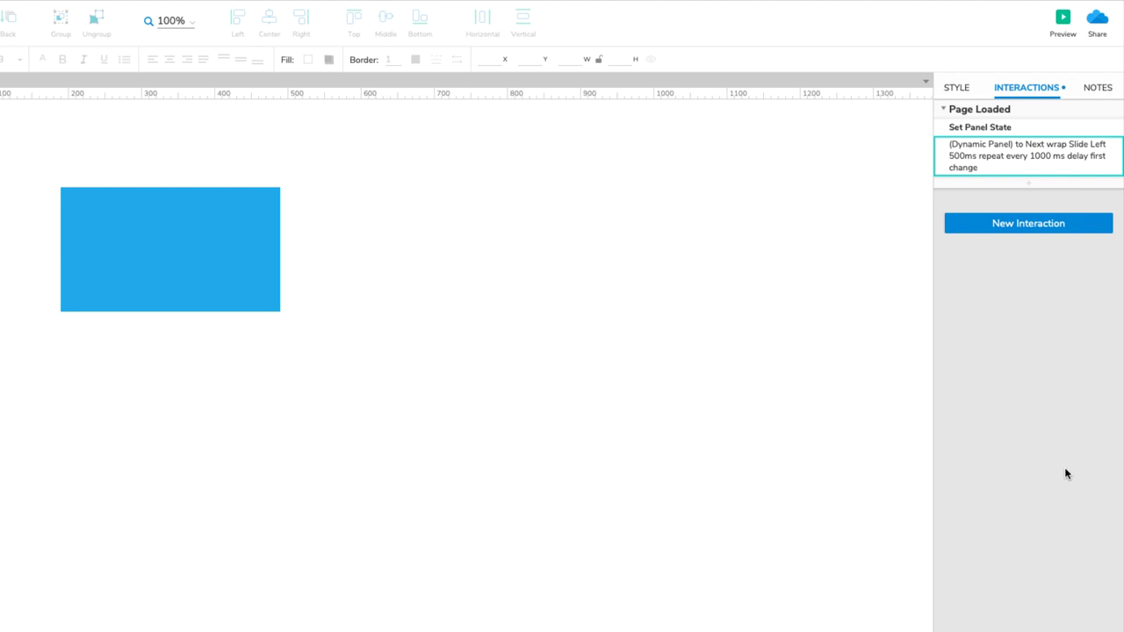
pyautogui.click(1065, 40)
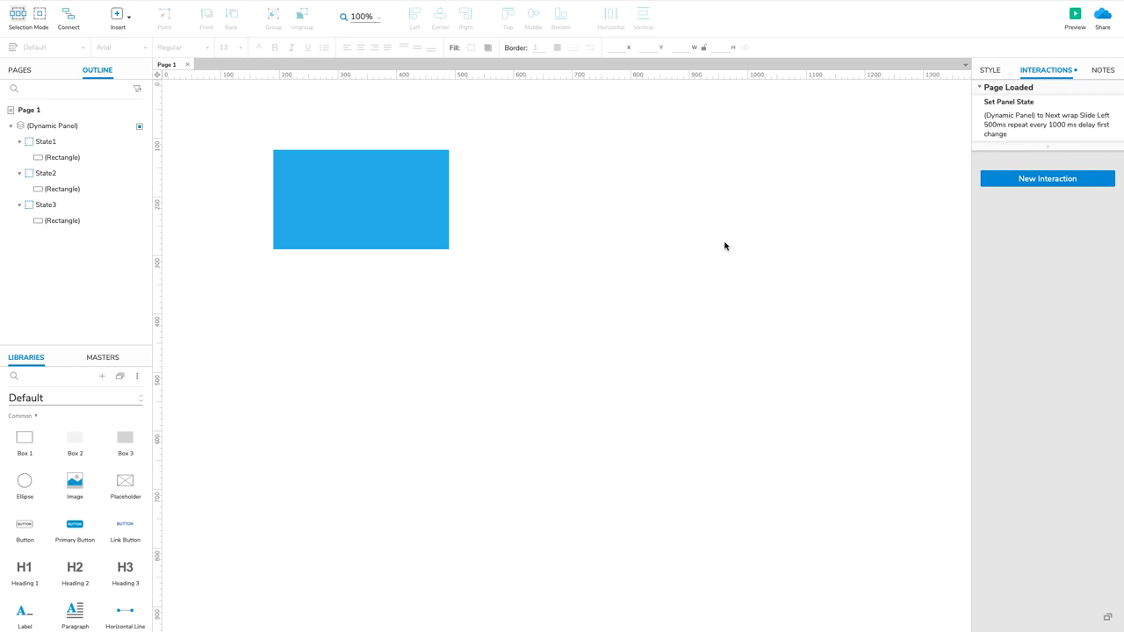
# Delete the Page Loaded interaction and switch the widget library to Icons
pyautogui.click(1045, 96)
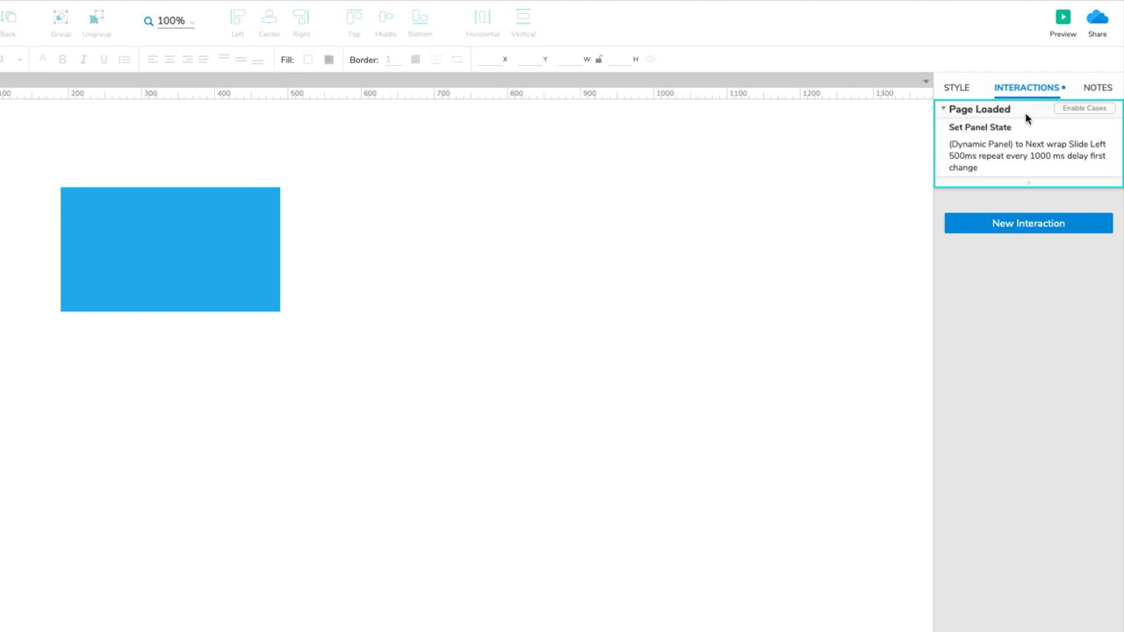
pyautogui.press('Delete')
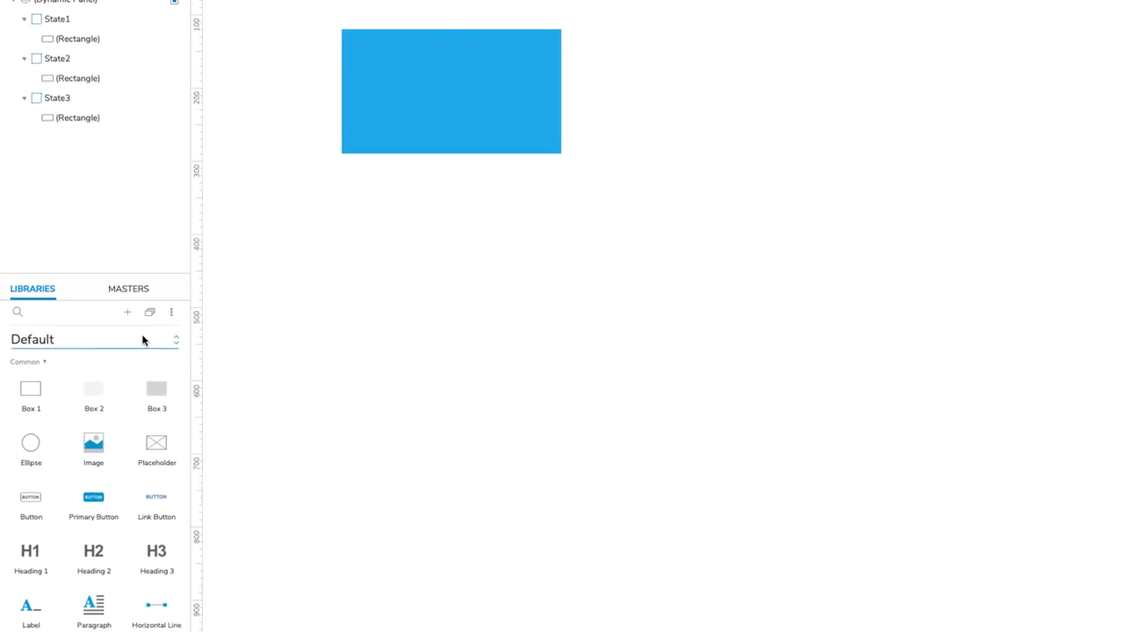
pyautogui.click(142, 339)
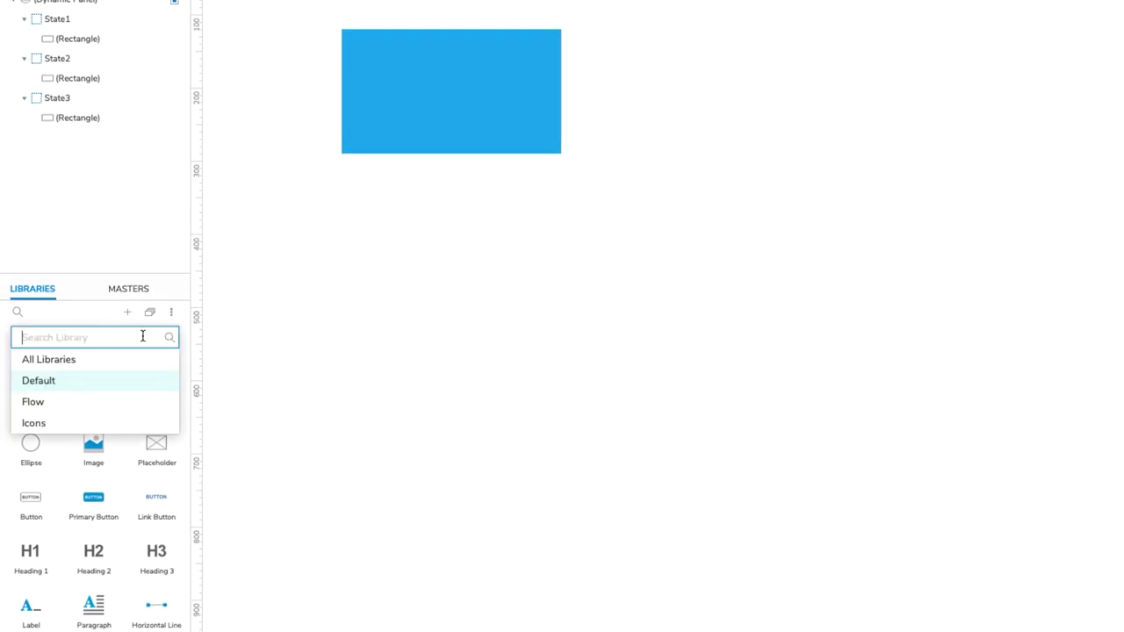
pyautogui.click(118, 422)
# Search icons for 'arr' and place Arrow Right and Arrow Left beside the blue panel
pyautogui.click(73, 314)
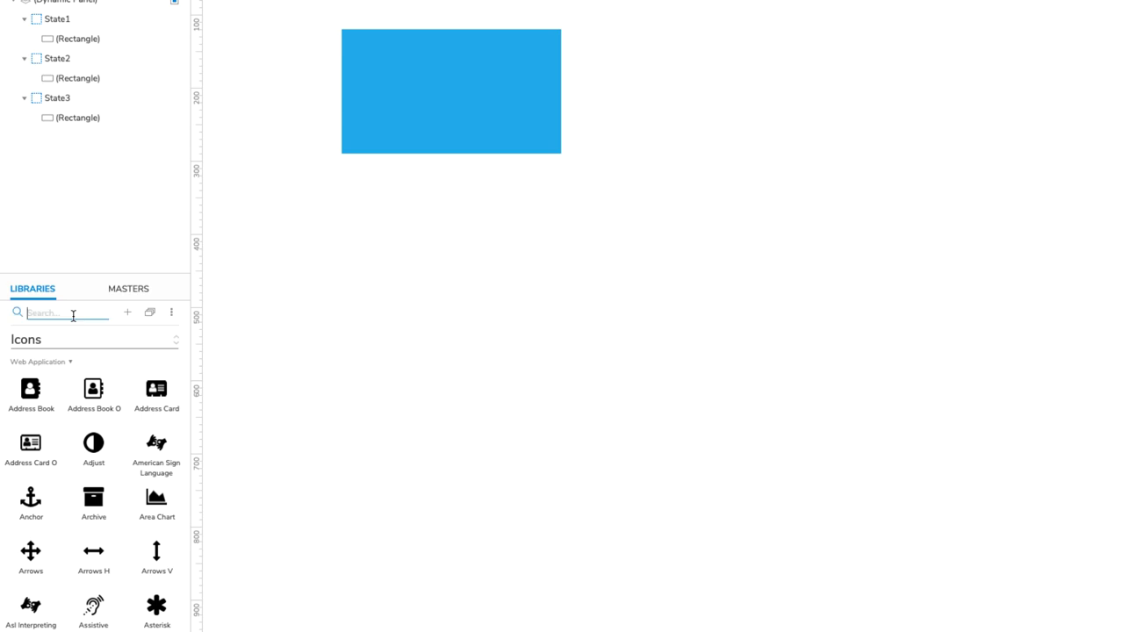
pyautogui.write('arrow')
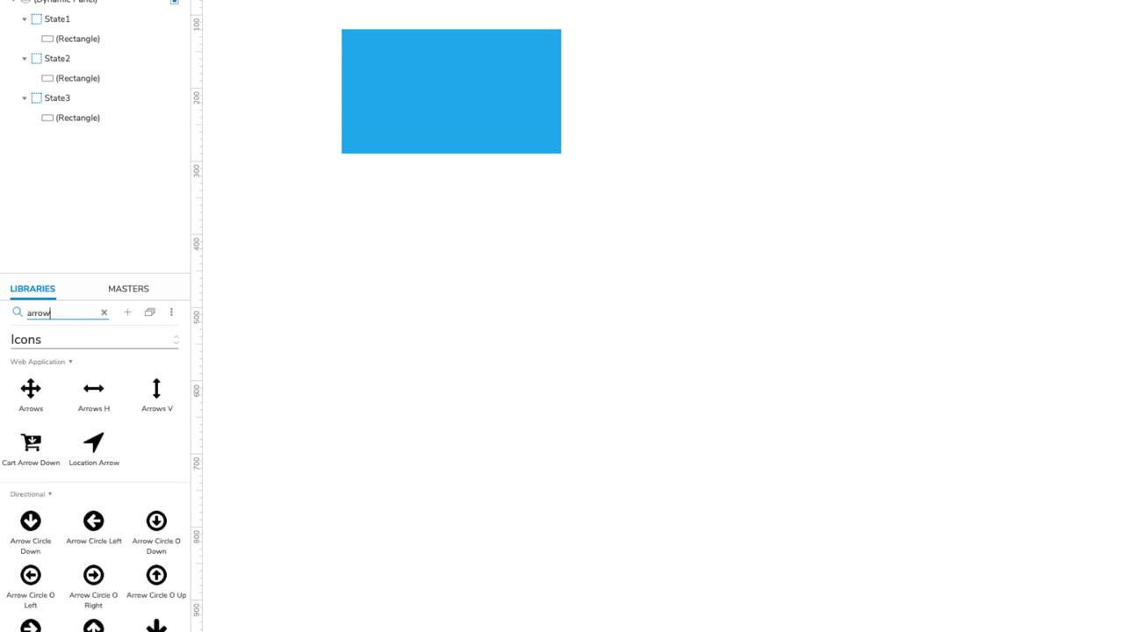
pyautogui.scroll(-3, 133, 457)
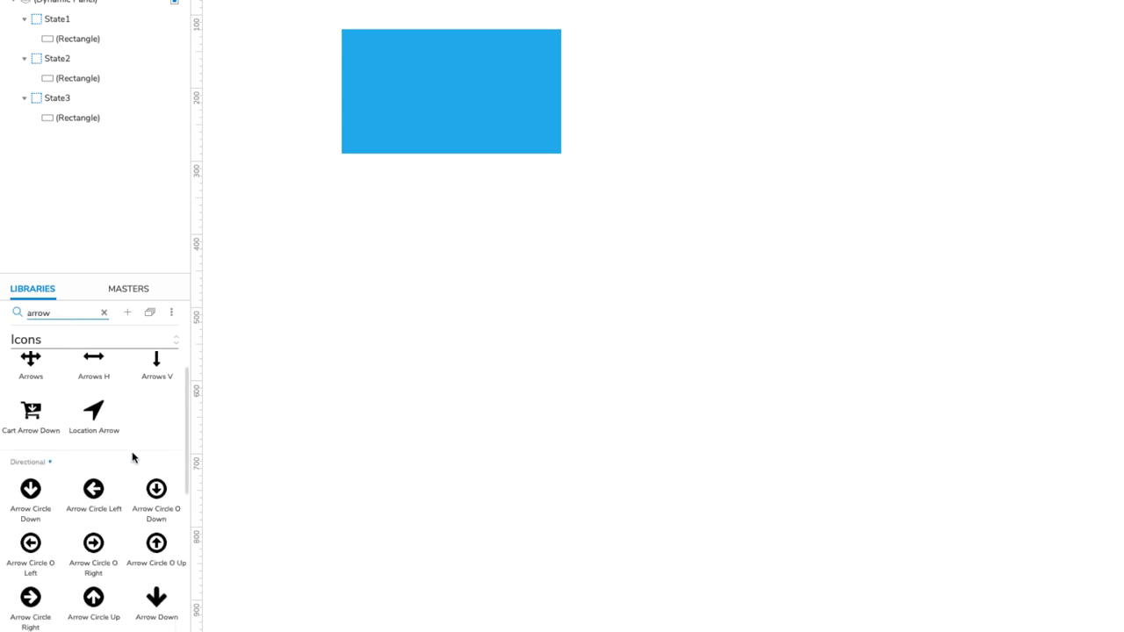
pyautogui.moveTo(94, 541); pyautogui.dragTo(576, 74)
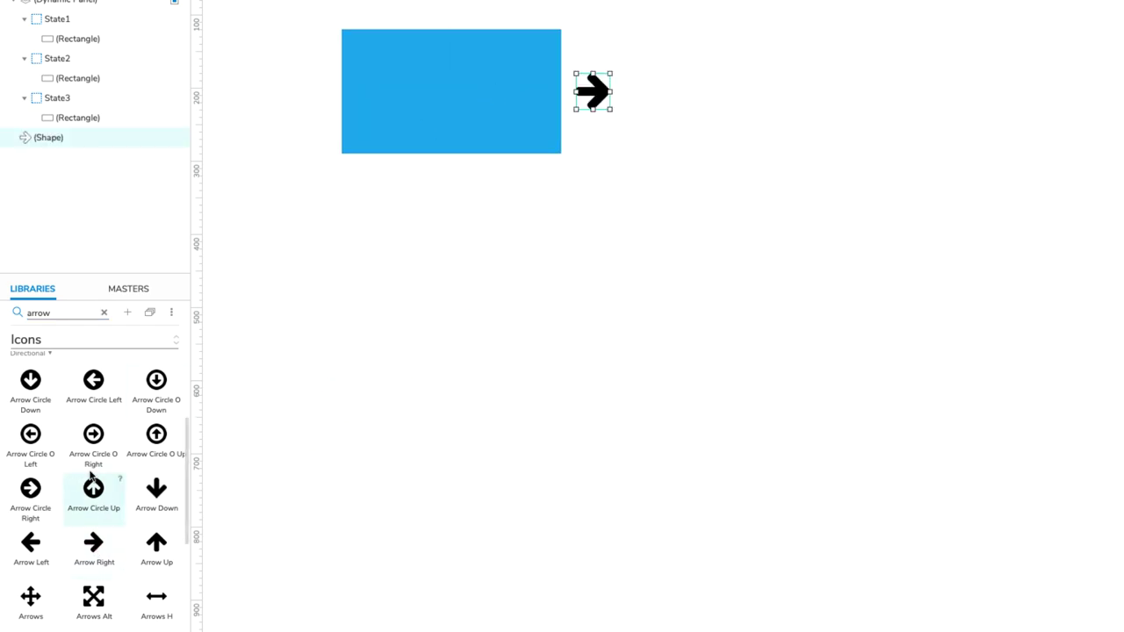
pyautogui.moveTo(31, 544); pyautogui.dragTo(295, 77)
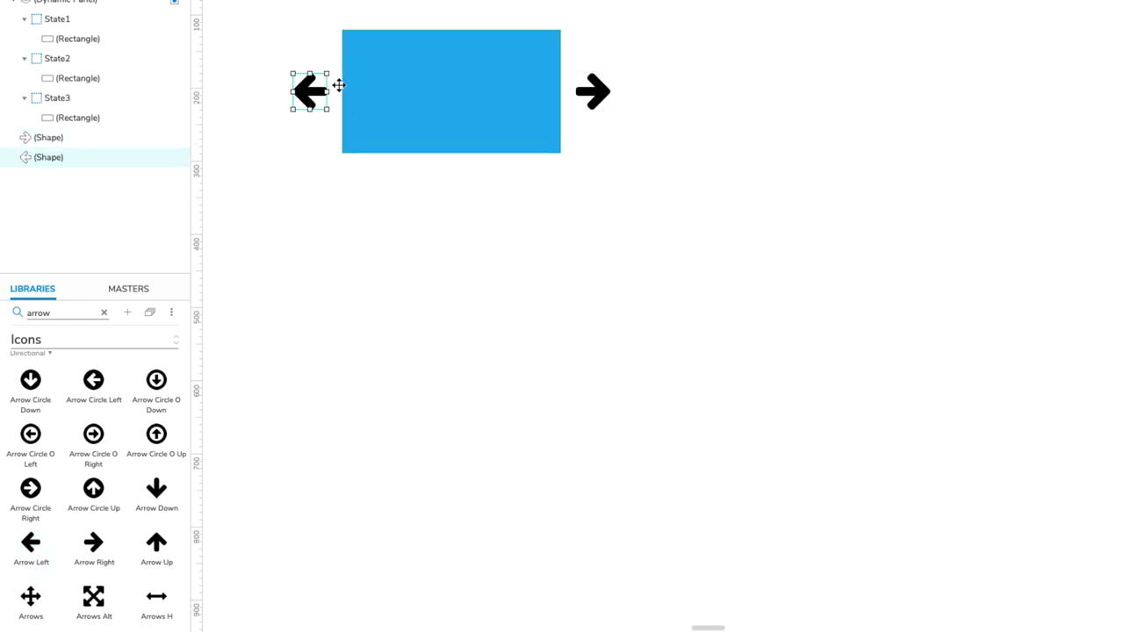
# Give the right arrow a Click or Tap action: Dynamic Panel to Next, wrapping, Slide Left 500 ms
pyautogui.click(597, 94)
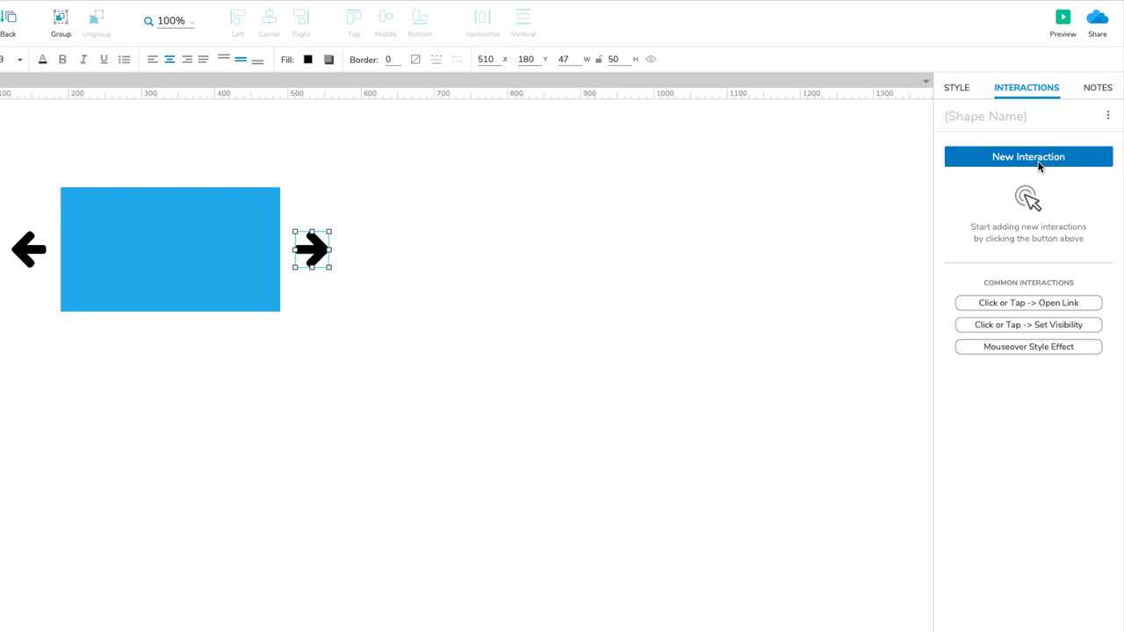
pyautogui.click(1039, 165)
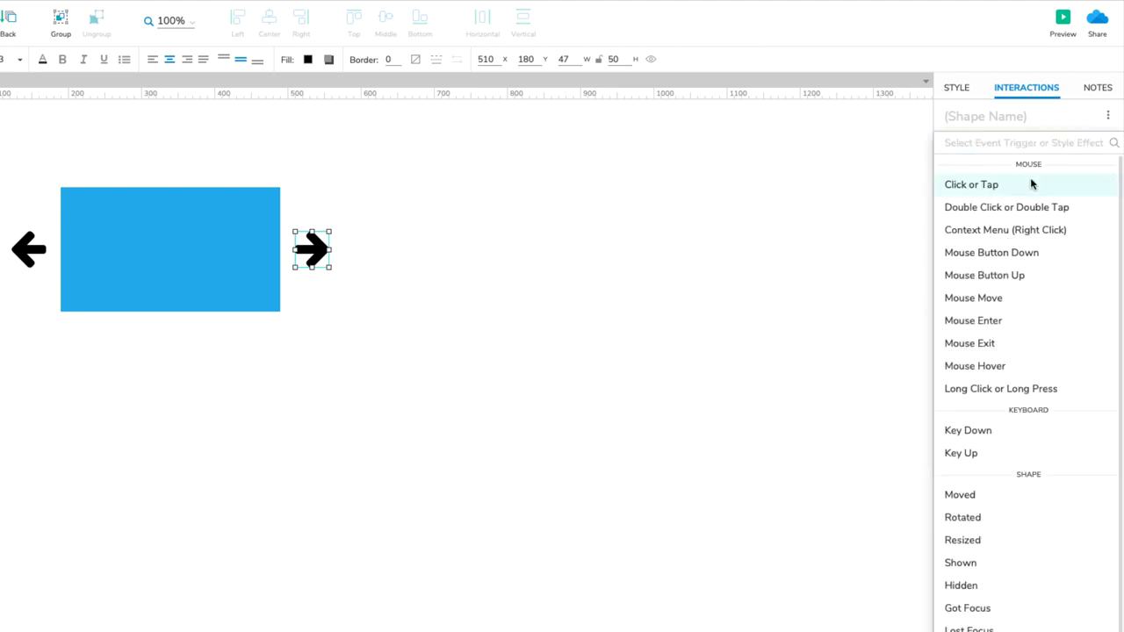
pyautogui.click(1031, 184)
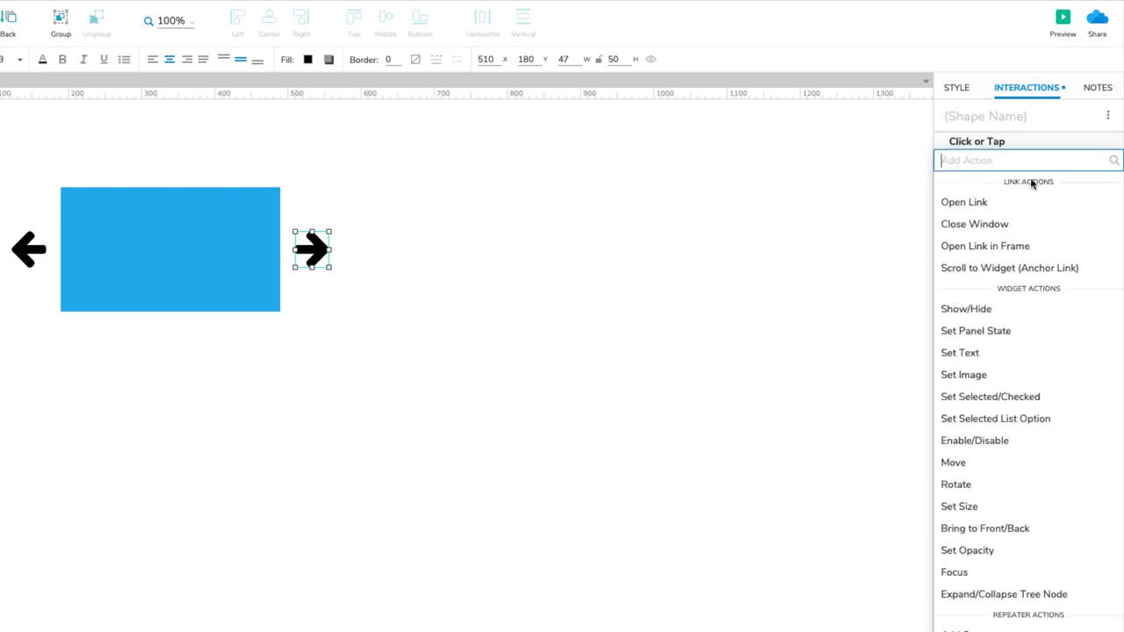
pyautogui.click(1025, 332)
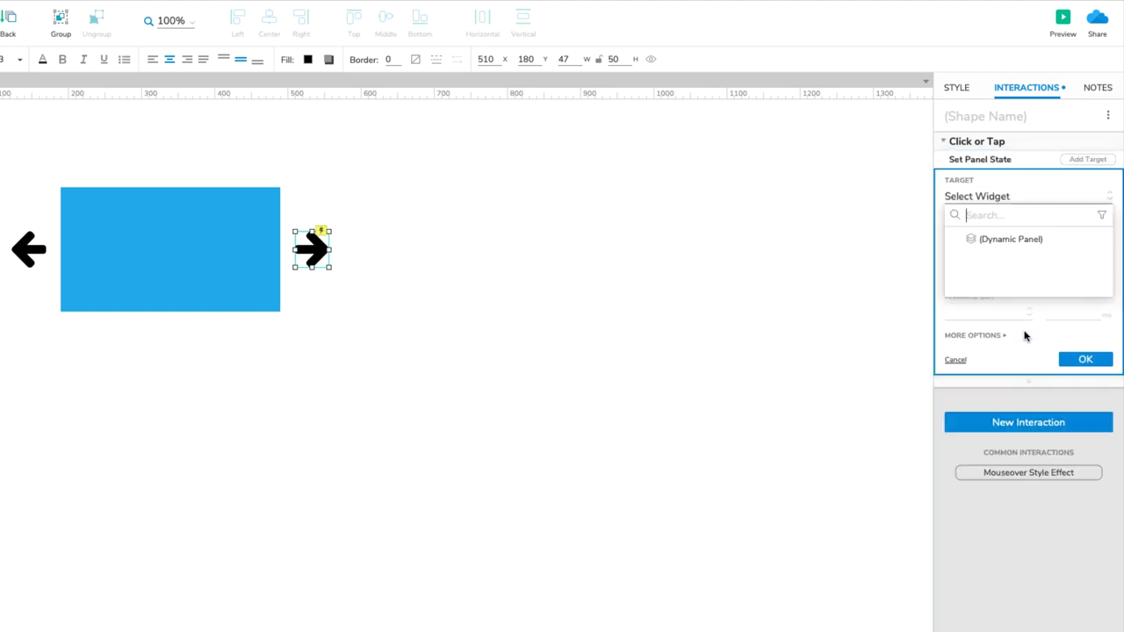
pyautogui.click(1007, 241)
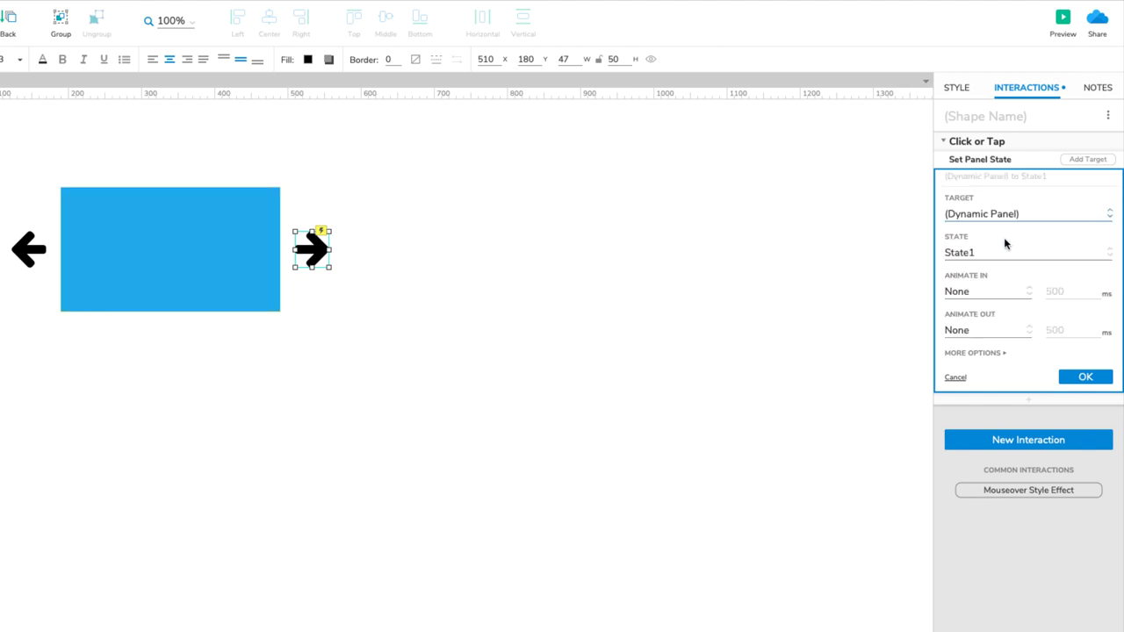
pyautogui.click(997, 253)
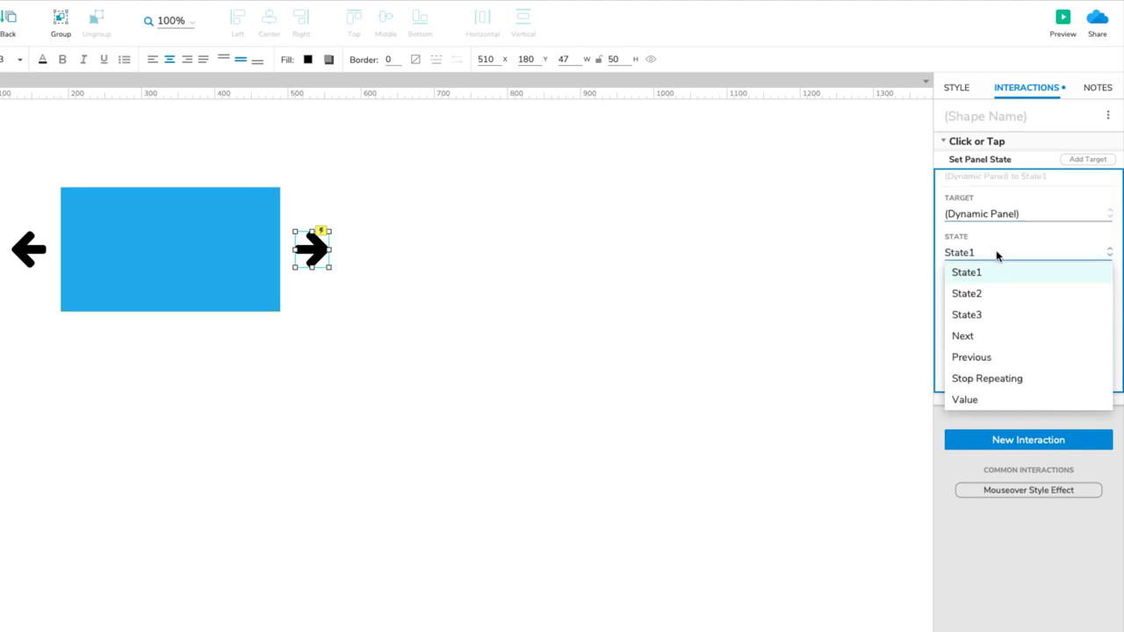
pyautogui.click(993, 336)
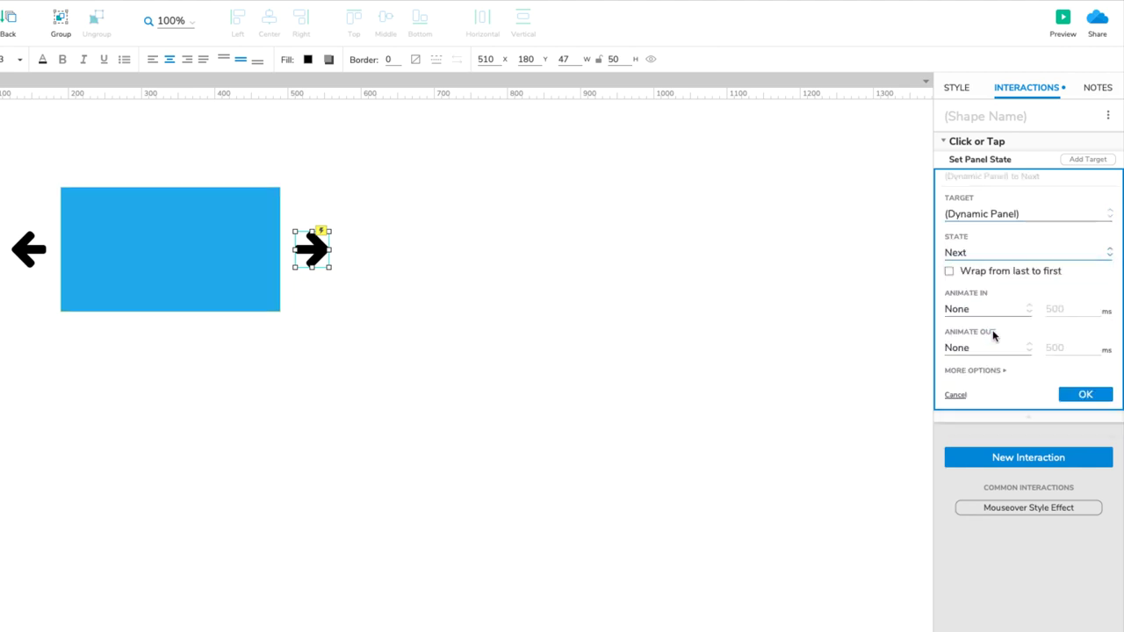
pyautogui.click(950, 272)
pyautogui.click(971, 309)
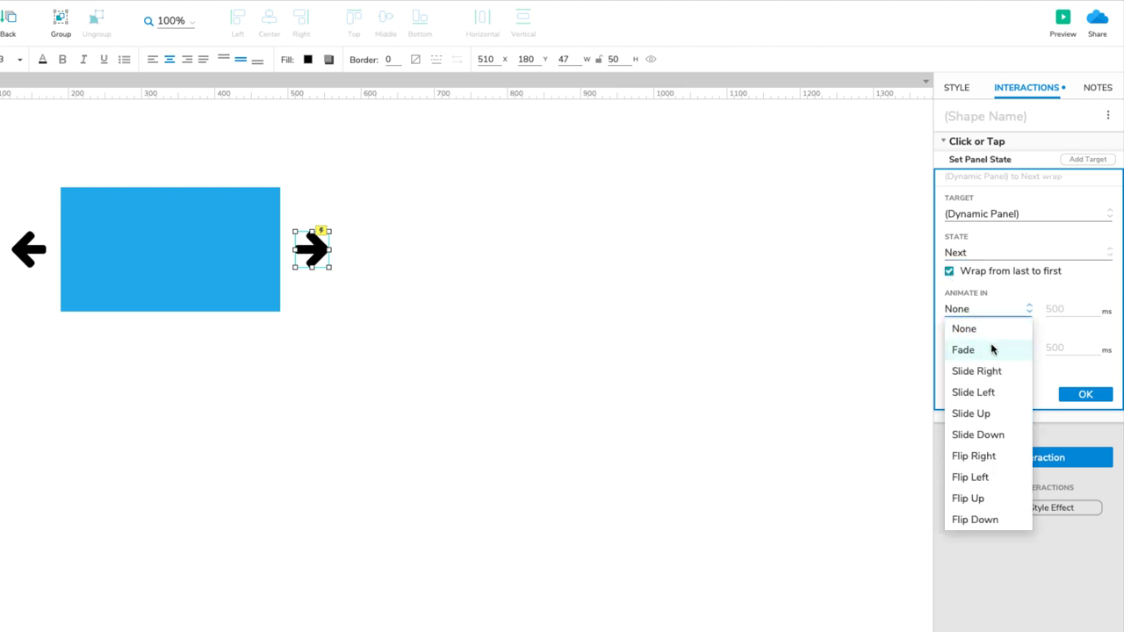
pyautogui.click(1007, 403)
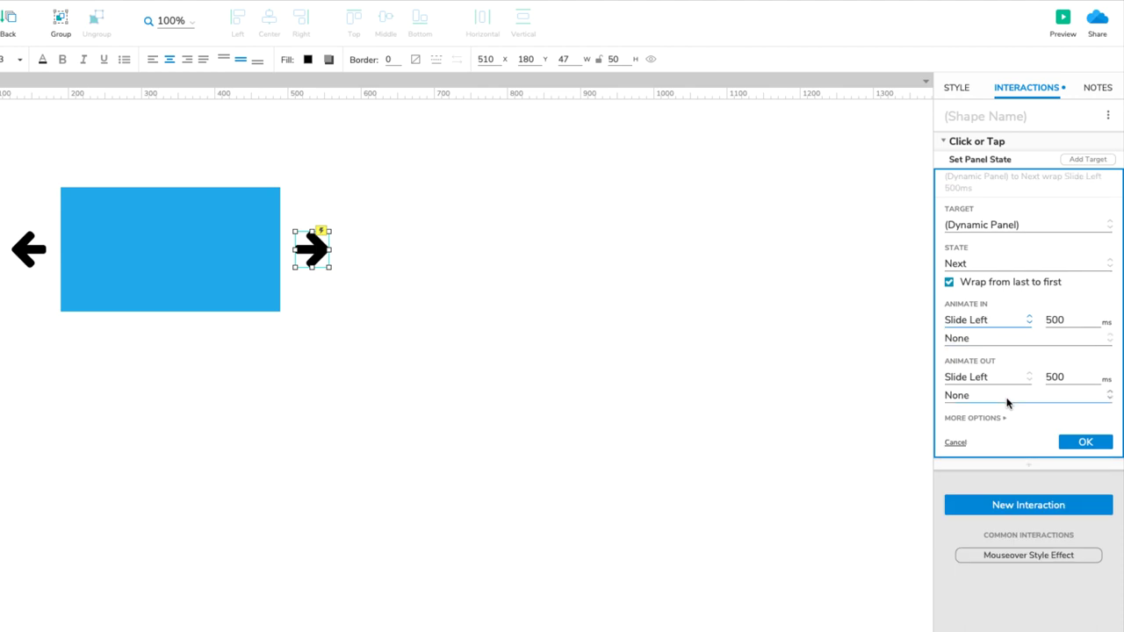
pyautogui.click(1067, 442)
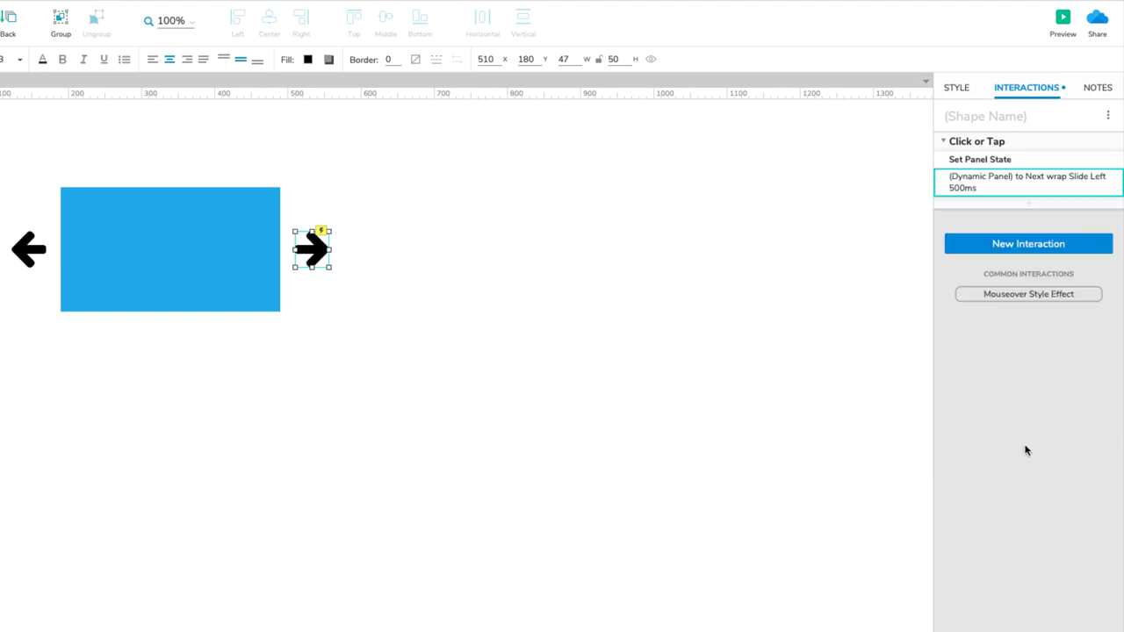
# Give the left arrow a Click or Tap action: Dynamic Panel to Previous, wrapping, Slide Right 500 ms
pyautogui.click(27, 249)
pyautogui.click(949, 158)
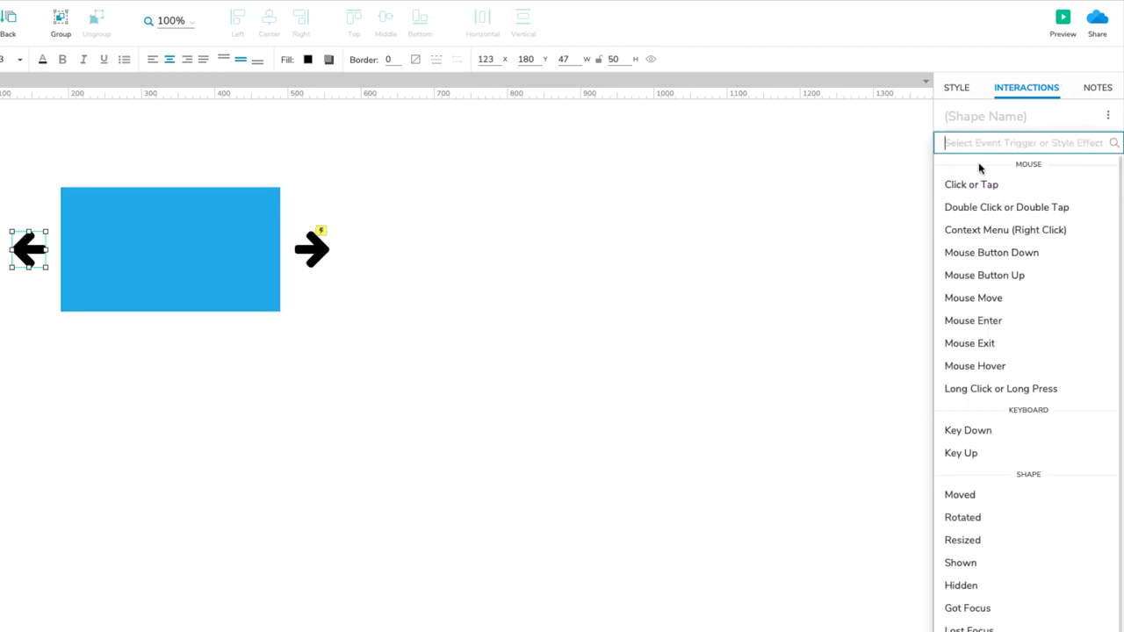
pyautogui.click(986, 183)
pyautogui.click(1015, 331)
pyautogui.click(1001, 239)
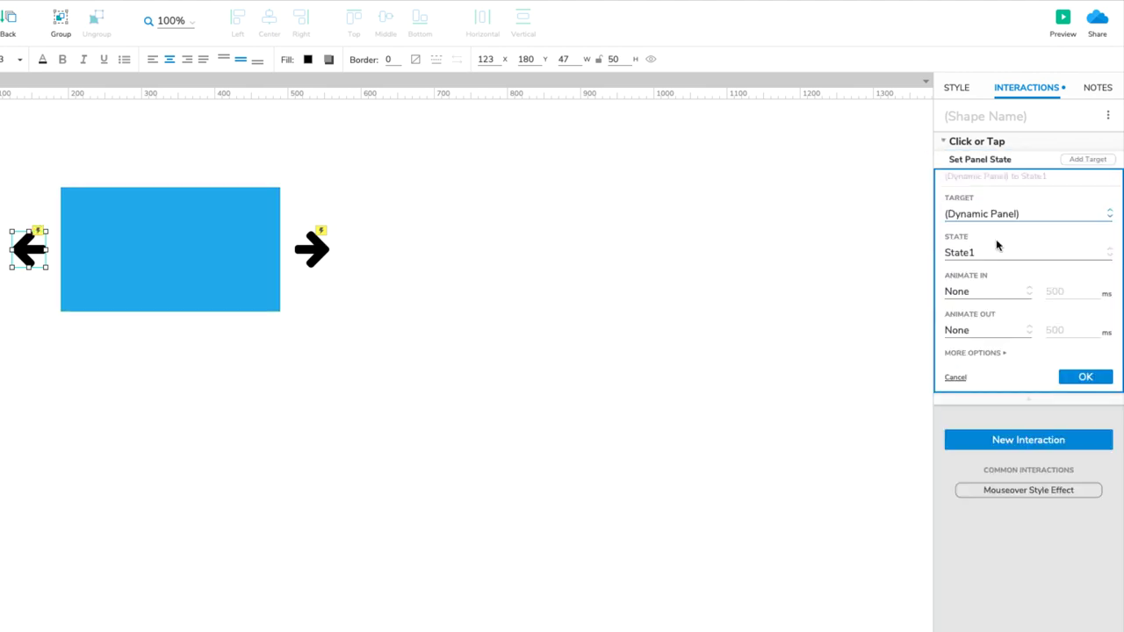
pyautogui.click(992, 252)
pyautogui.click(996, 356)
pyautogui.click(949, 272)
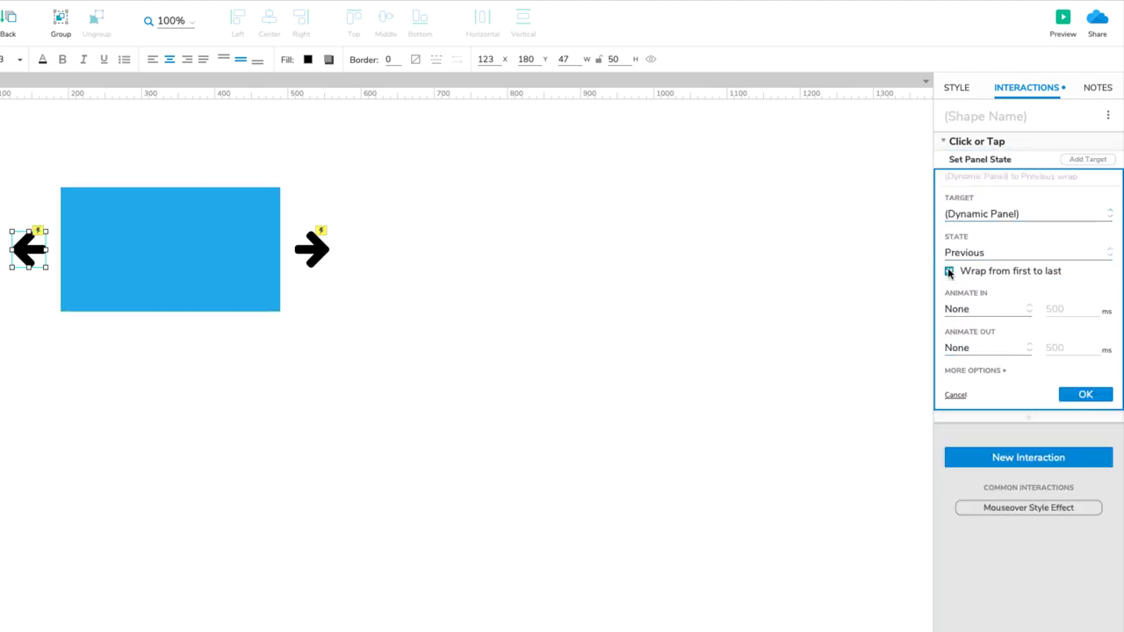
pyautogui.click(964, 307)
pyautogui.click(977, 372)
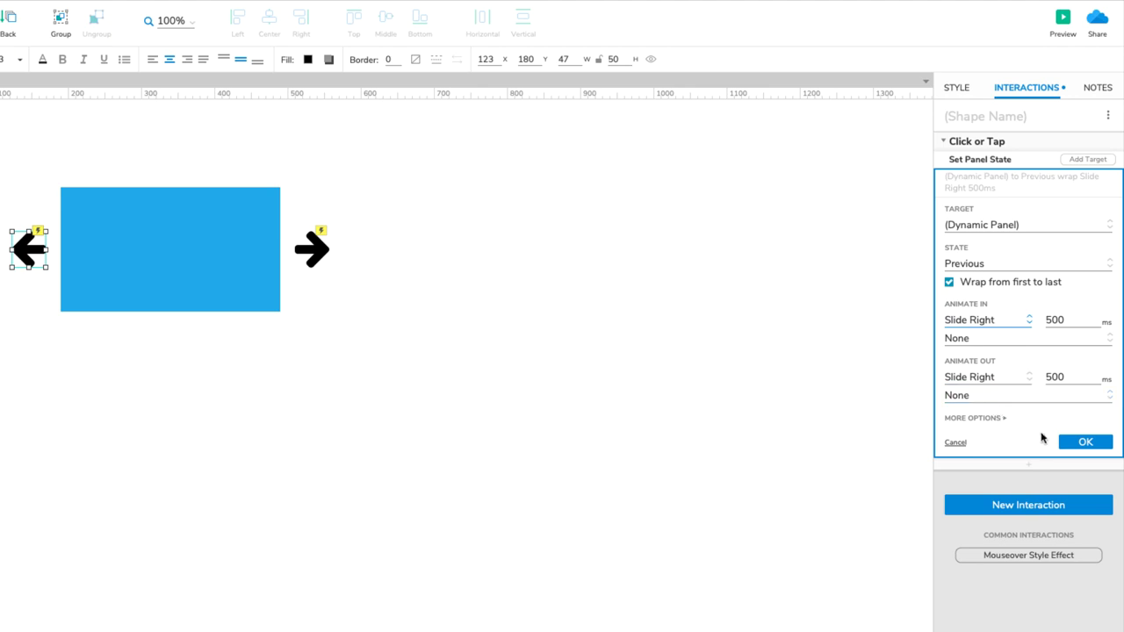
pyautogui.click(1063, 442)
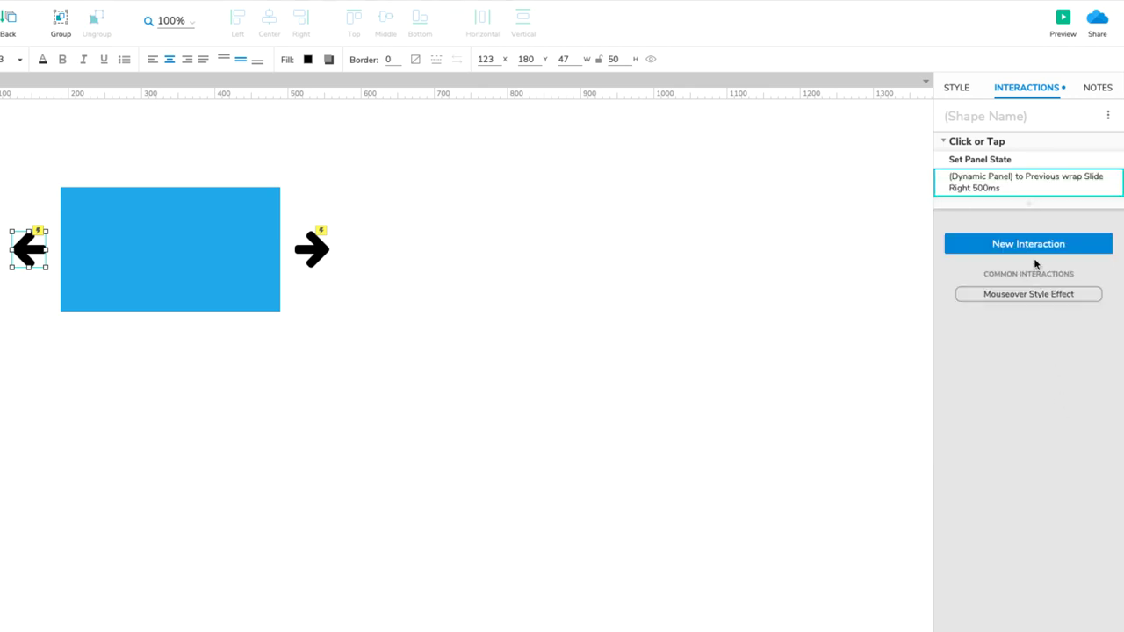
# Preview the prototype, clicking the right arrow three times then the left arrow twice
pyautogui.click(1062, 19)
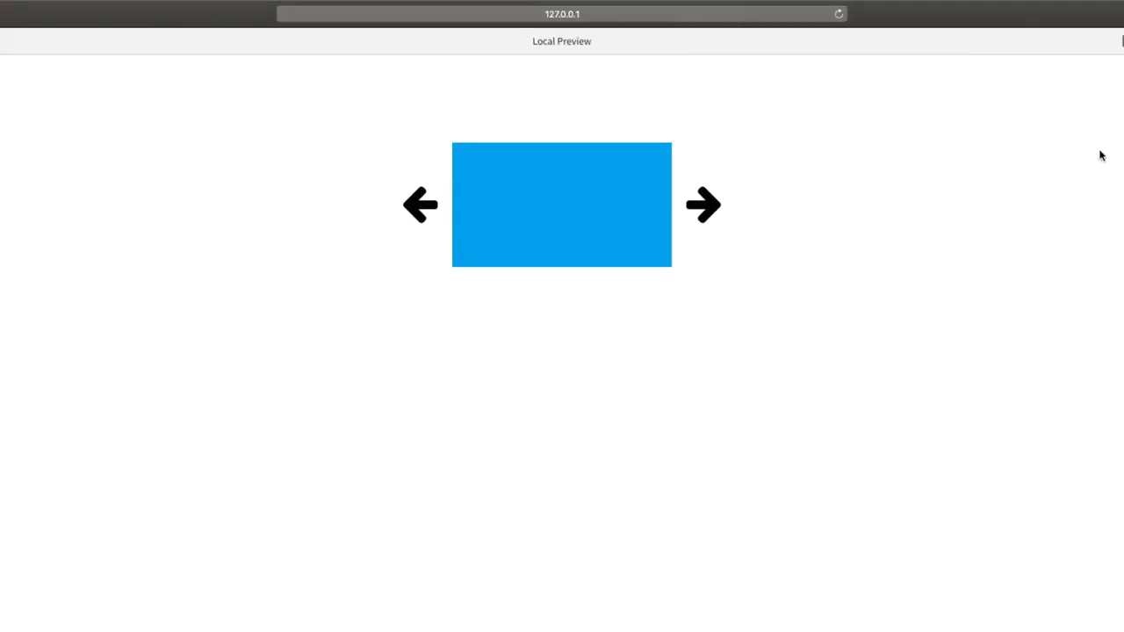
pyautogui.click(715, 214)
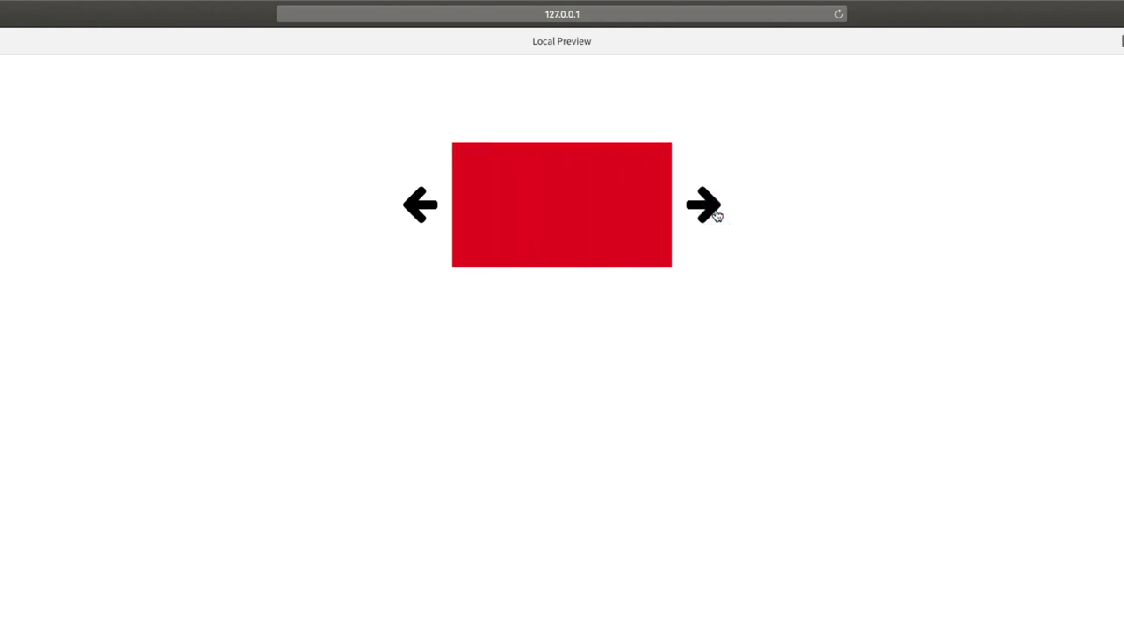
pyautogui.click(715, 214)
pyautogui.click(716, 214)
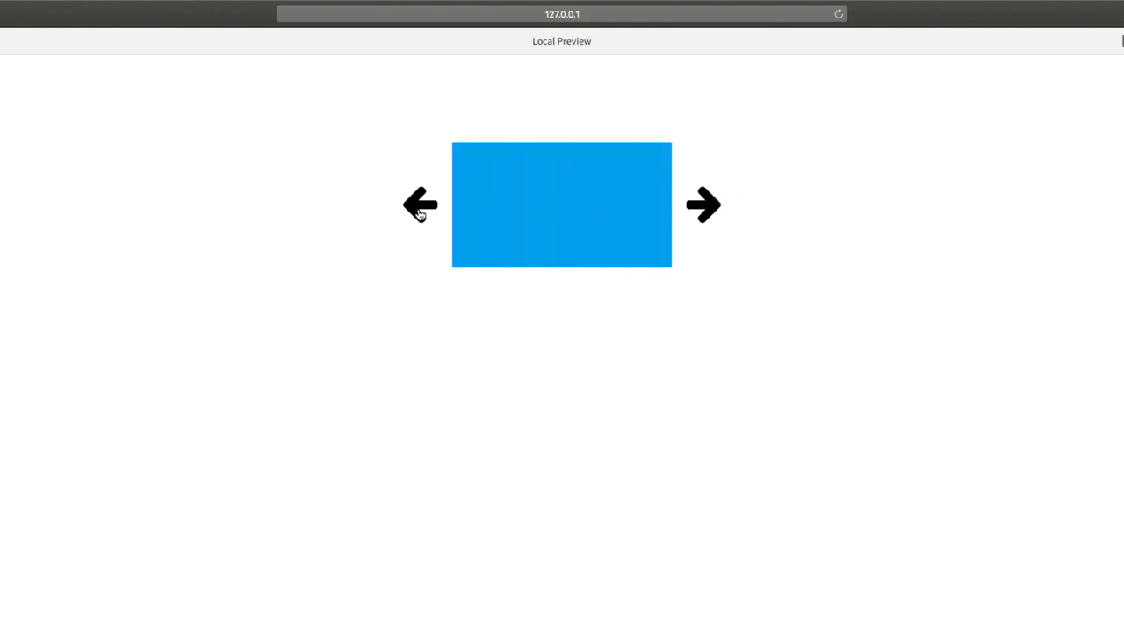
pyautogui.click(419, 213)
pyautogui.click(419, 213)
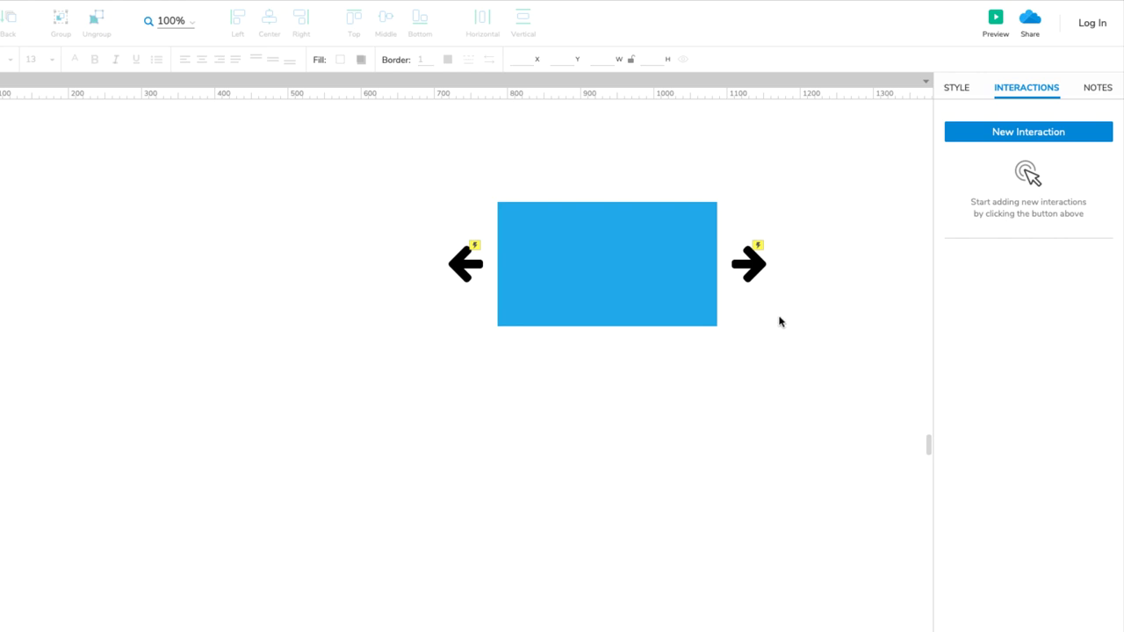
# Check that the carousel's dynamic panel has no interactions of its own yet
pyautogui.click(701, 309)
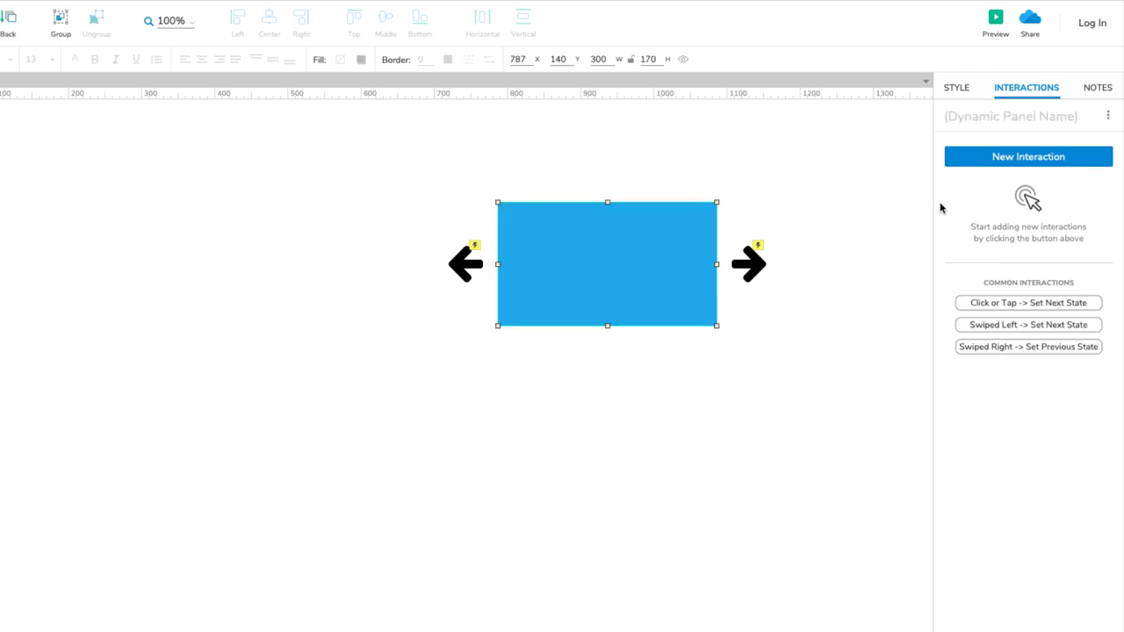
pyautogui.click(996, 157)
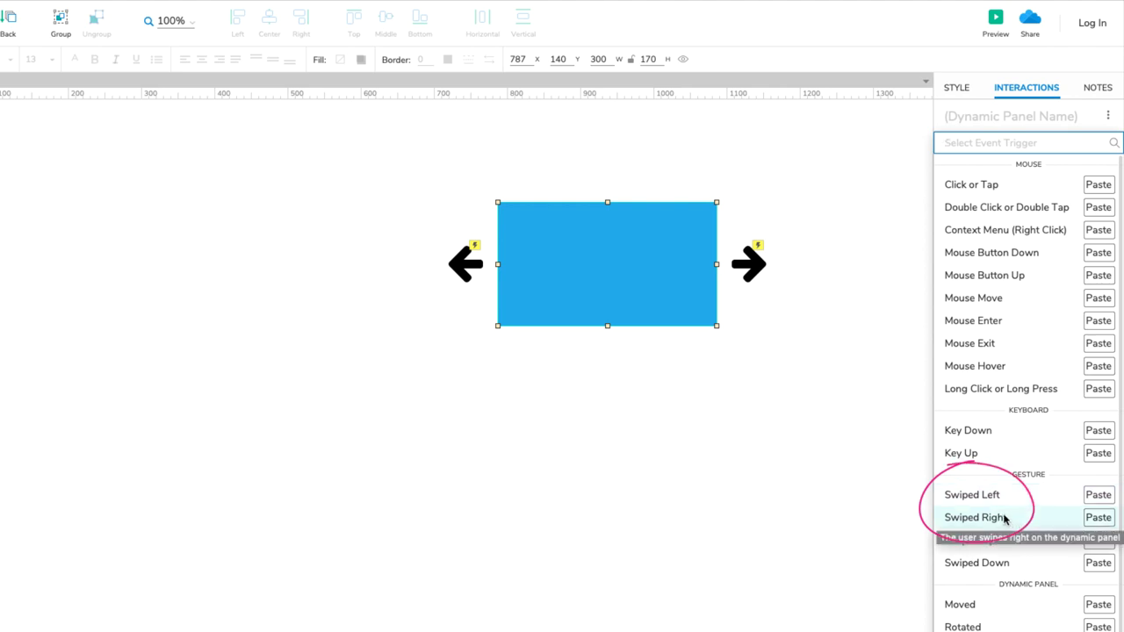
pyautogui.press('Escape')
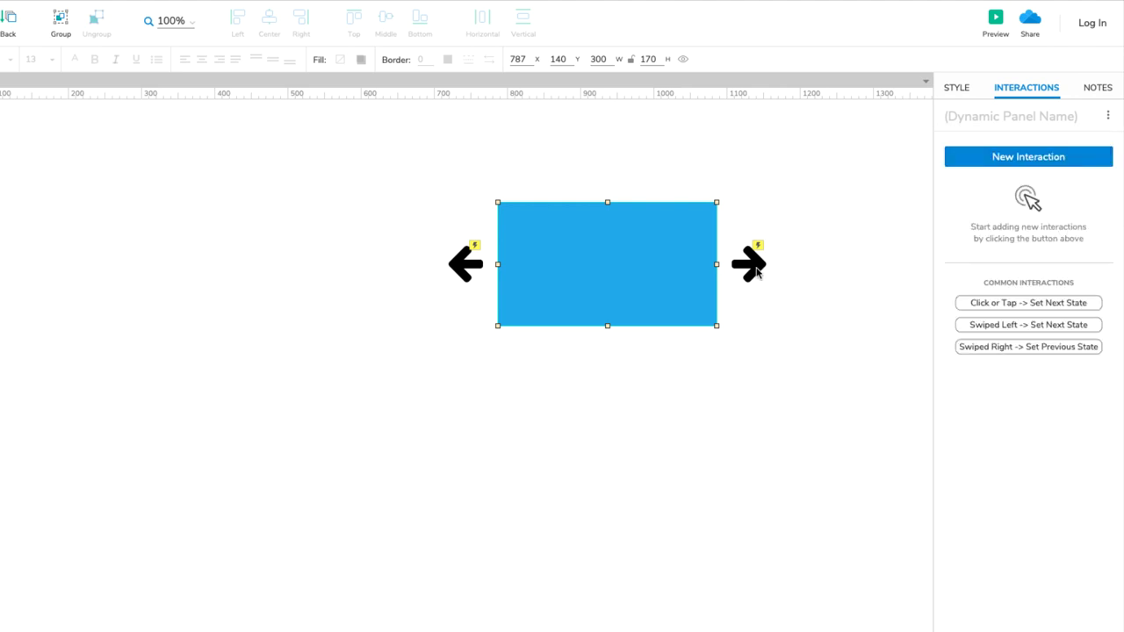
# Copy the right arrow's Click or Tap case with its next-state action
pyautogui.click(757, 272)
pyautogui.click(1021, 142)
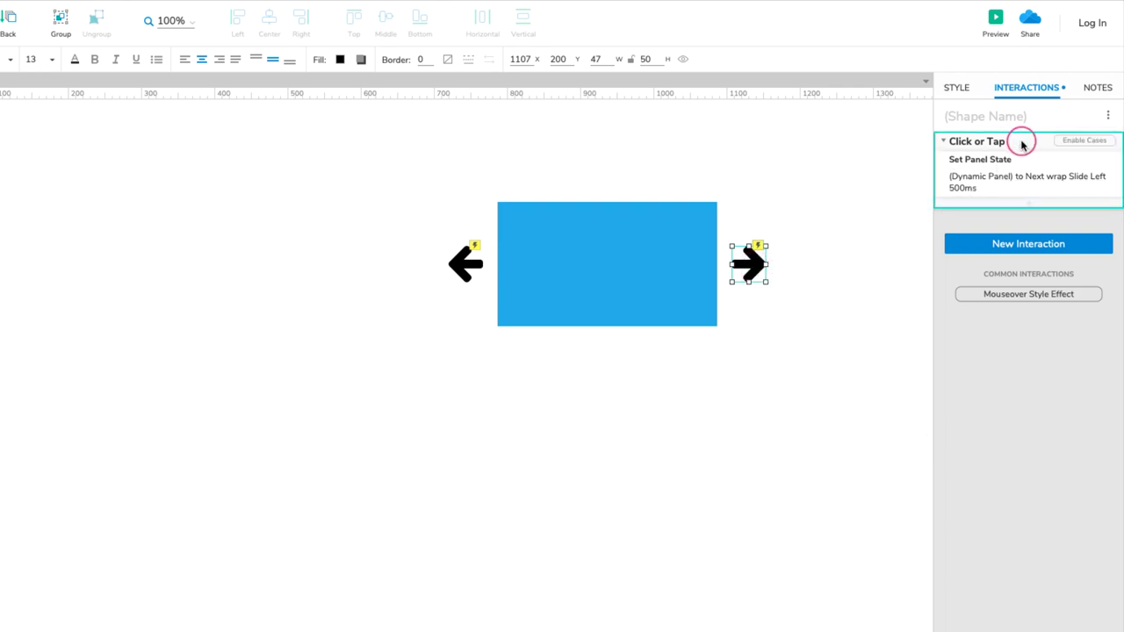
pyautogui.rightClick(1021, 143)
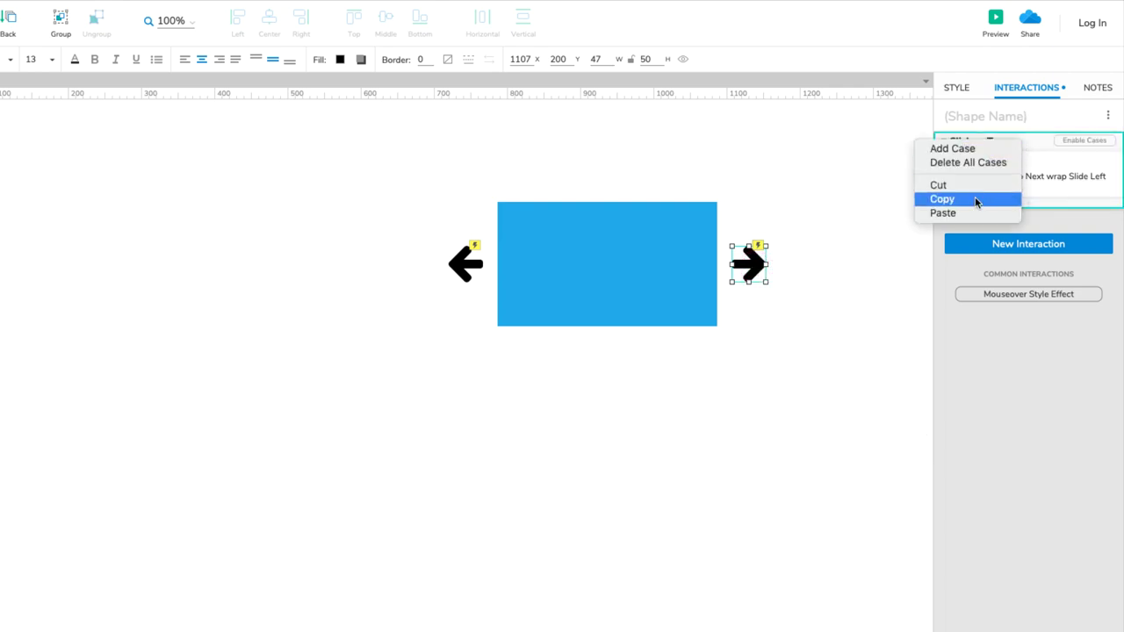
pyautogui.click(974, 199)
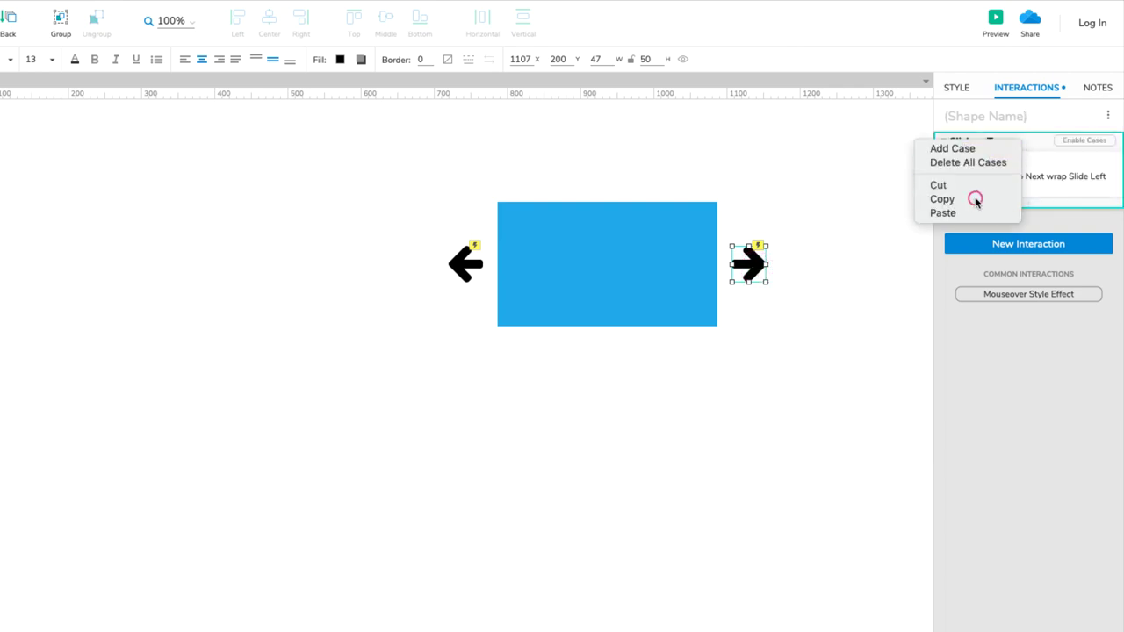
pyautogui.click(681, 228)
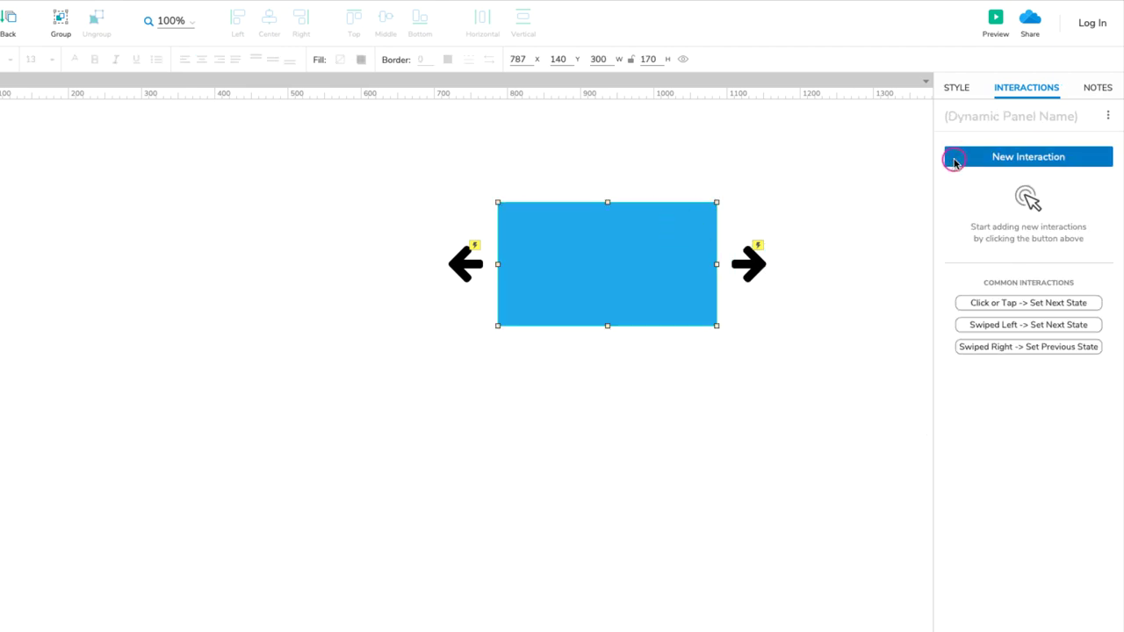
# Paste the copied next-state action onto the carousel panel as its Swiped Left interaction
pyautogui.click(954, 162)
pyautogui.scroll(-2, 993, 289)
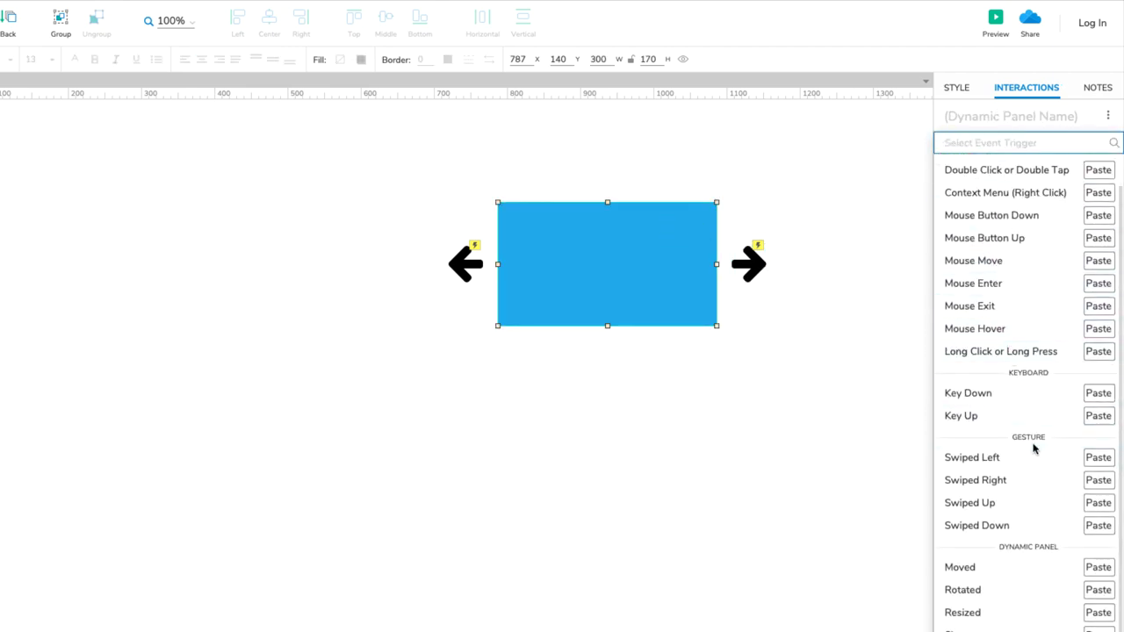
pyautogui.click(1096, 458)
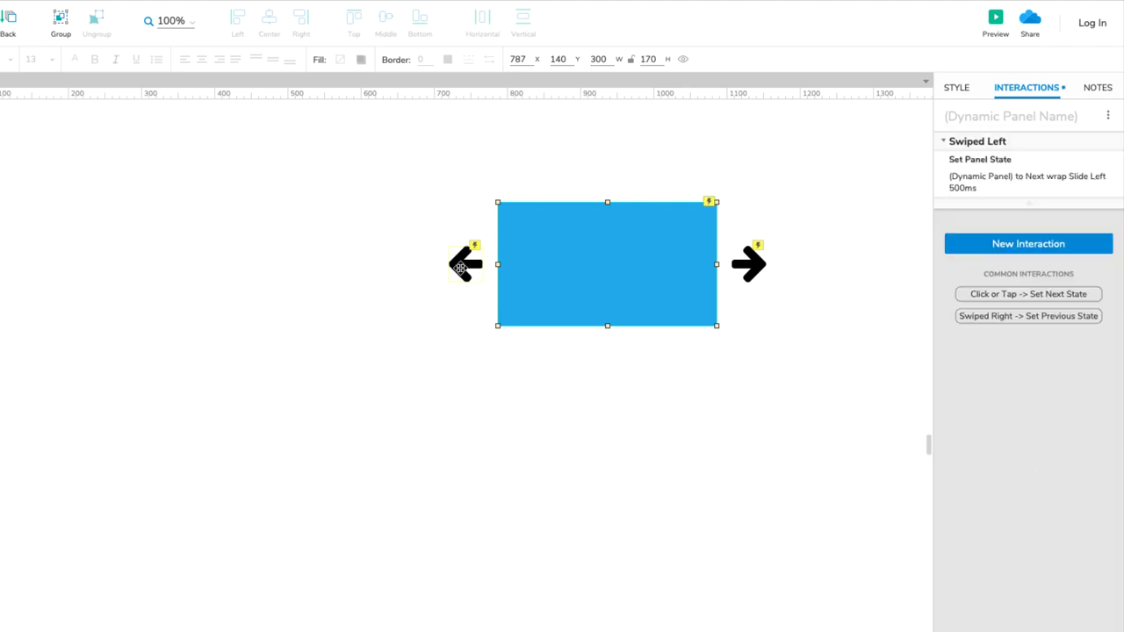
# Copy the left arrow's previous-state case and paste it as the panel's Swiped Right interaction
pyautogui.click(460, 265)
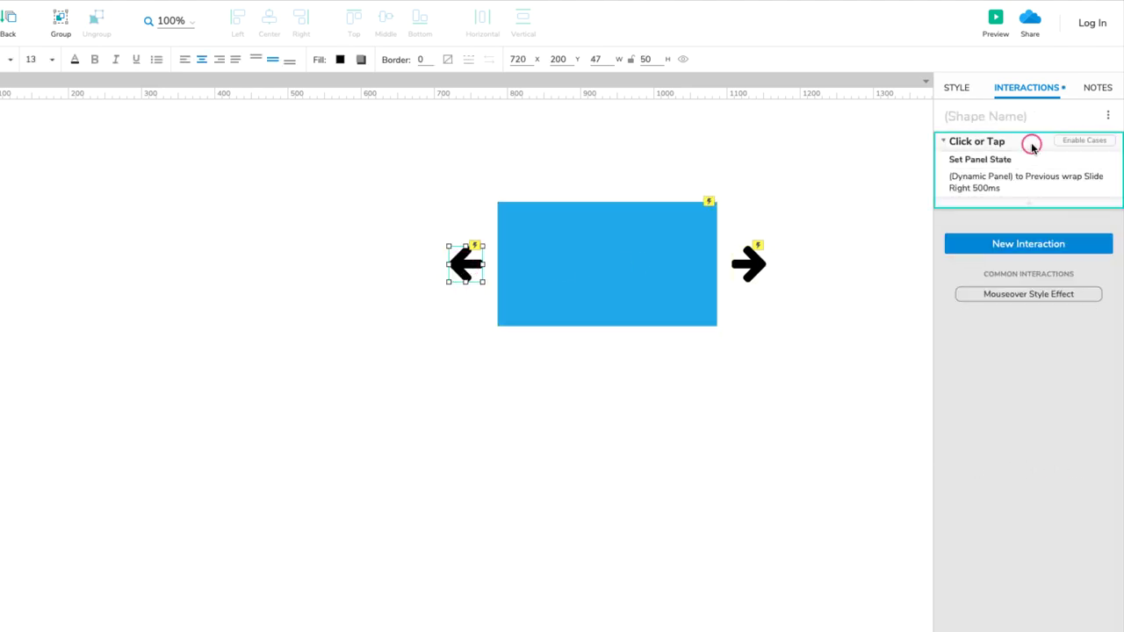
pyautogui.rightClick(1030, 143)
pyautogui.click(987, 203)
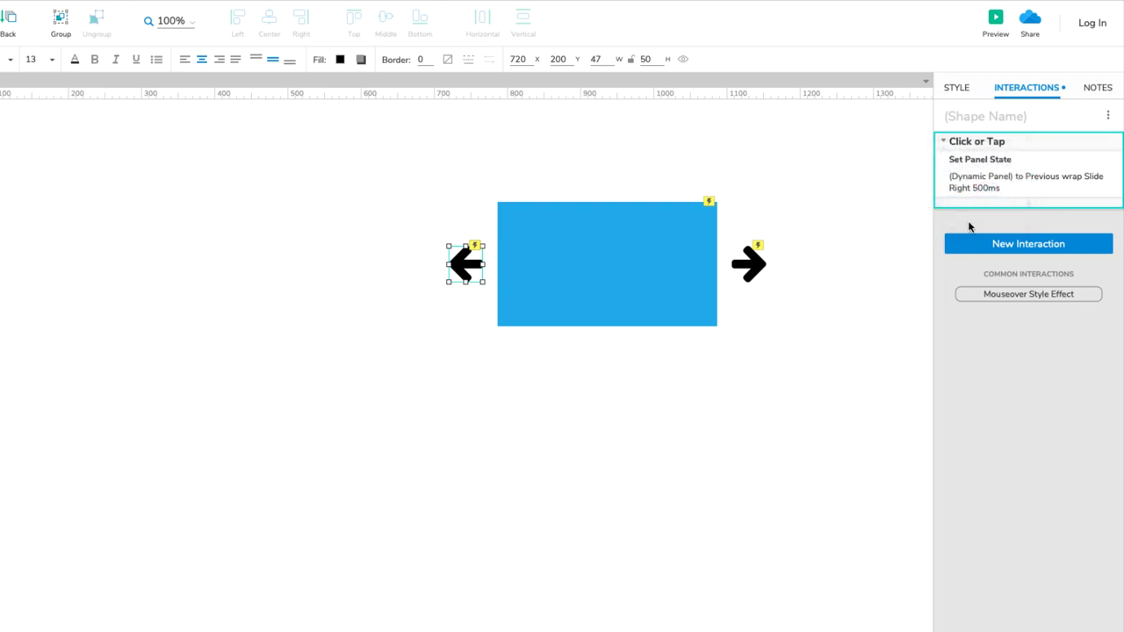
pyautogui.click(664, 289)
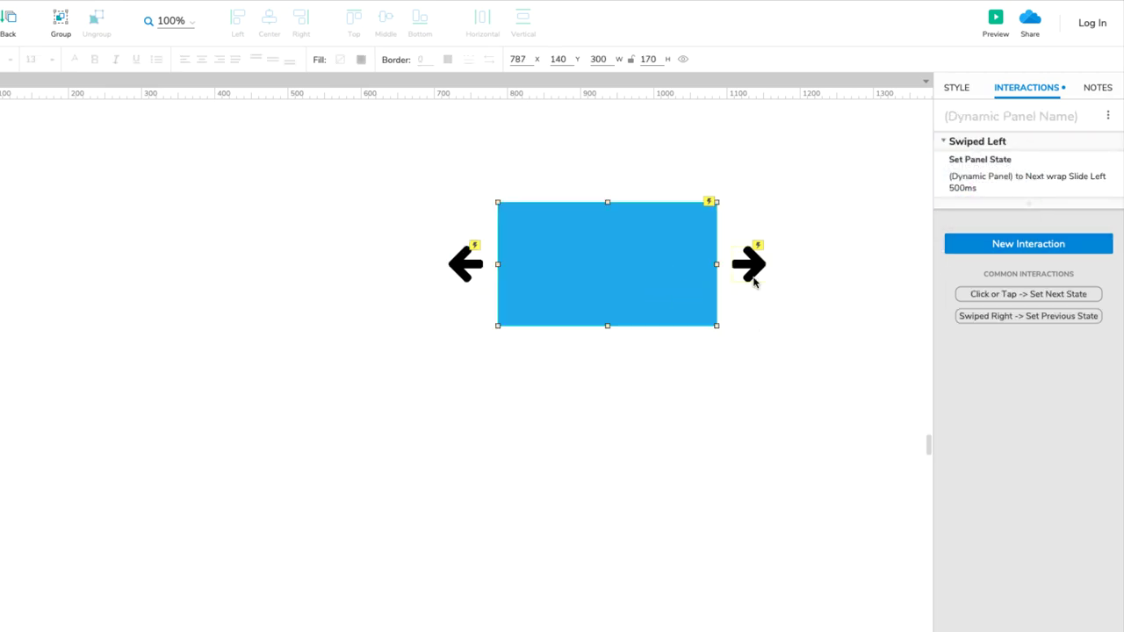
pyautogui.click(957, 247)
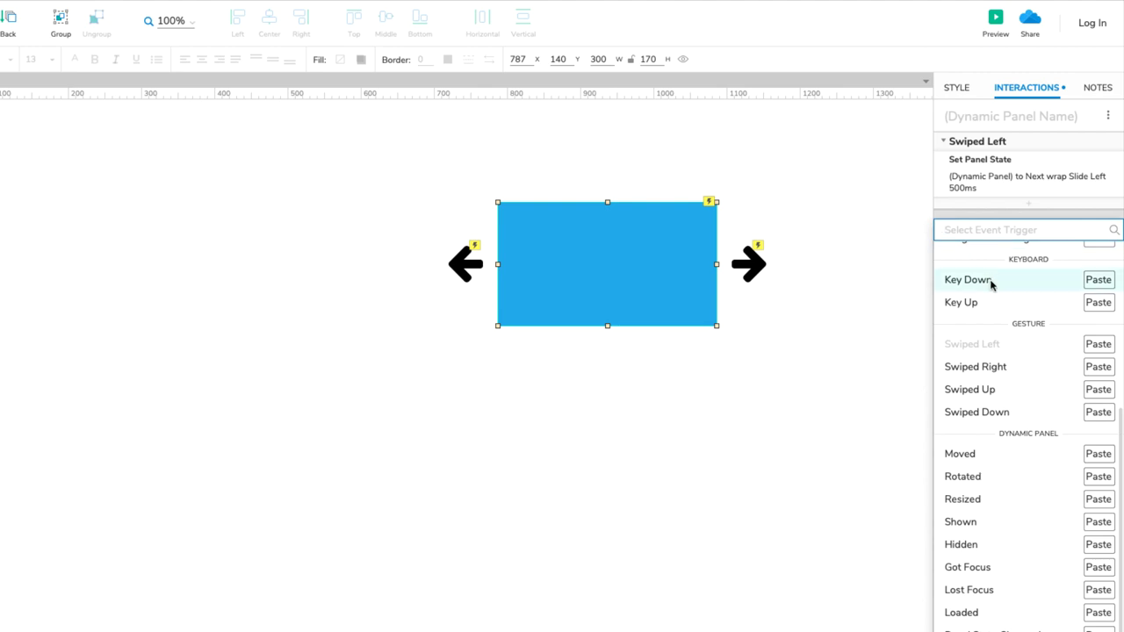
pyautogui.click(1097, 368)
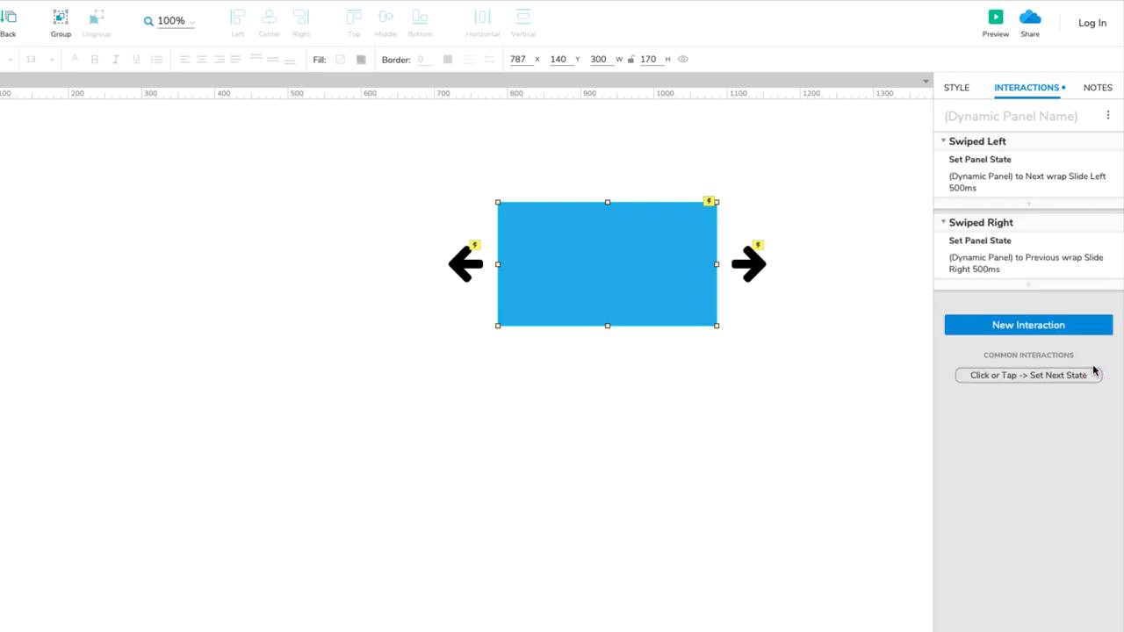
pyautogui.click(760, 274)
# Delete the right and left arrows, then preview the swipeable blue carousel
pyautogui.press('Delete')
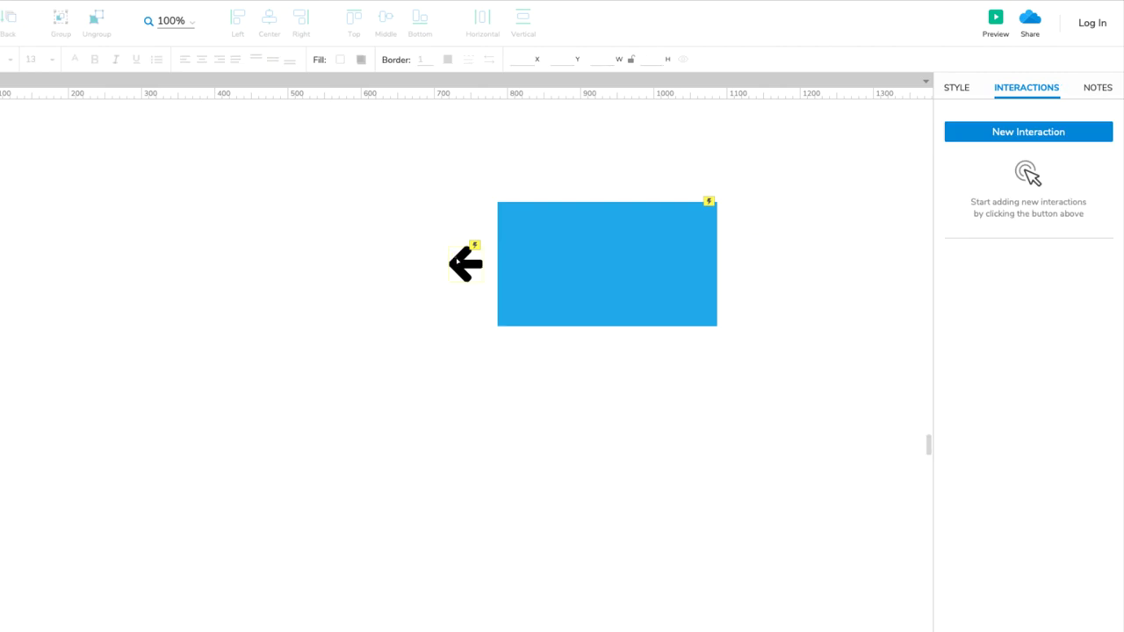
pyautogui.click(453, 260)
pyautogui.press('Delete')
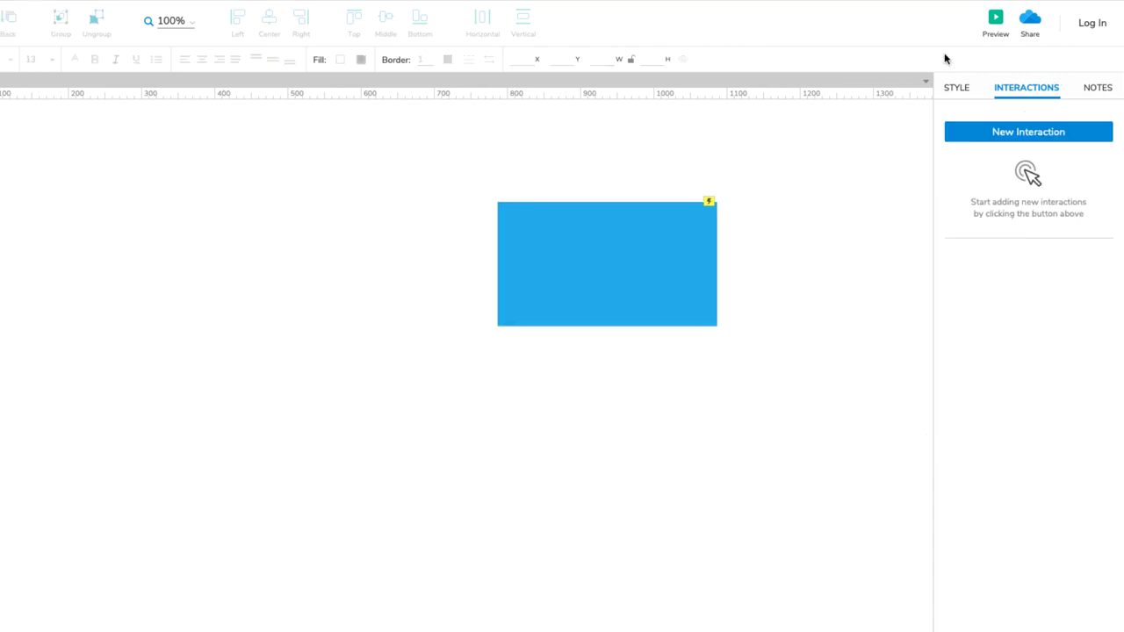
pyautogui.click(995, 21)
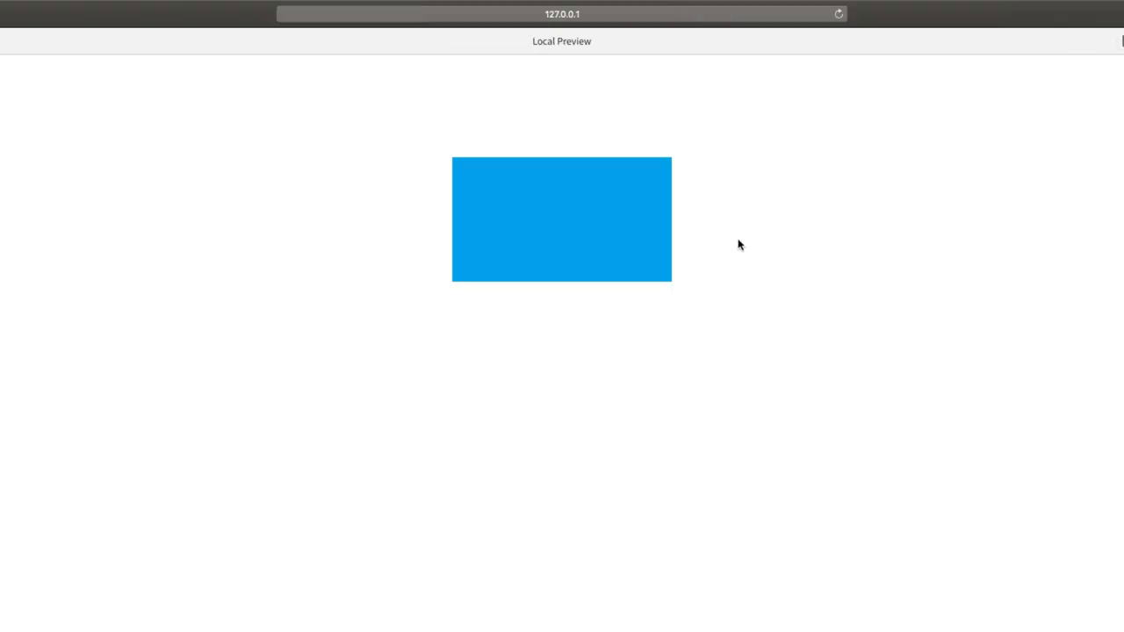